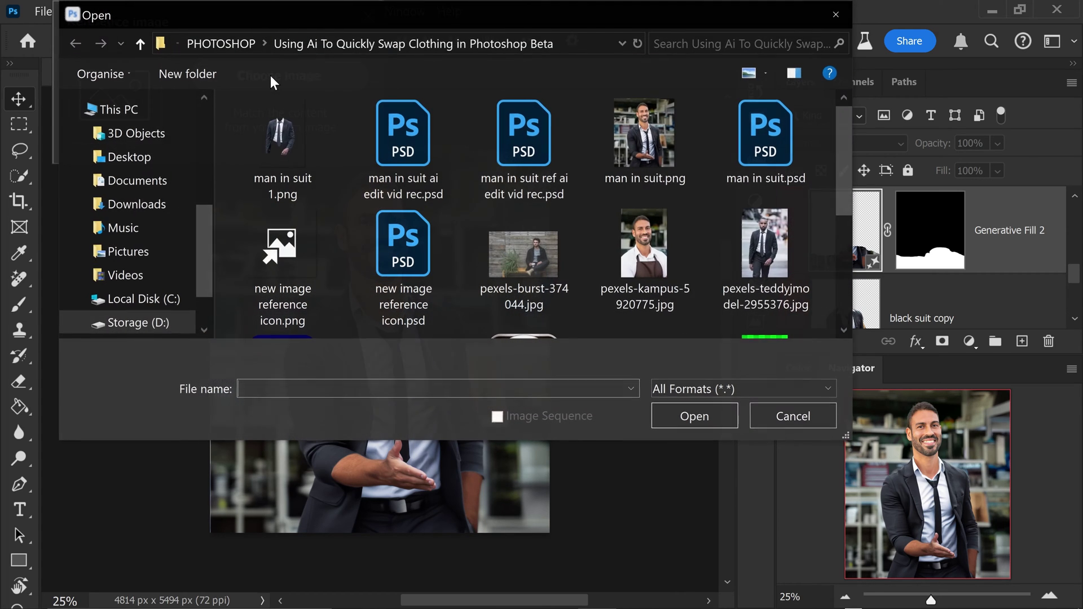
Load man in suit 1.png as the reference image and enter the 'black suit' prompt.
{"action": "left_click", "coordinate": [282, 144]}
{"action": "left_click", "coordinate": [670, 422]}
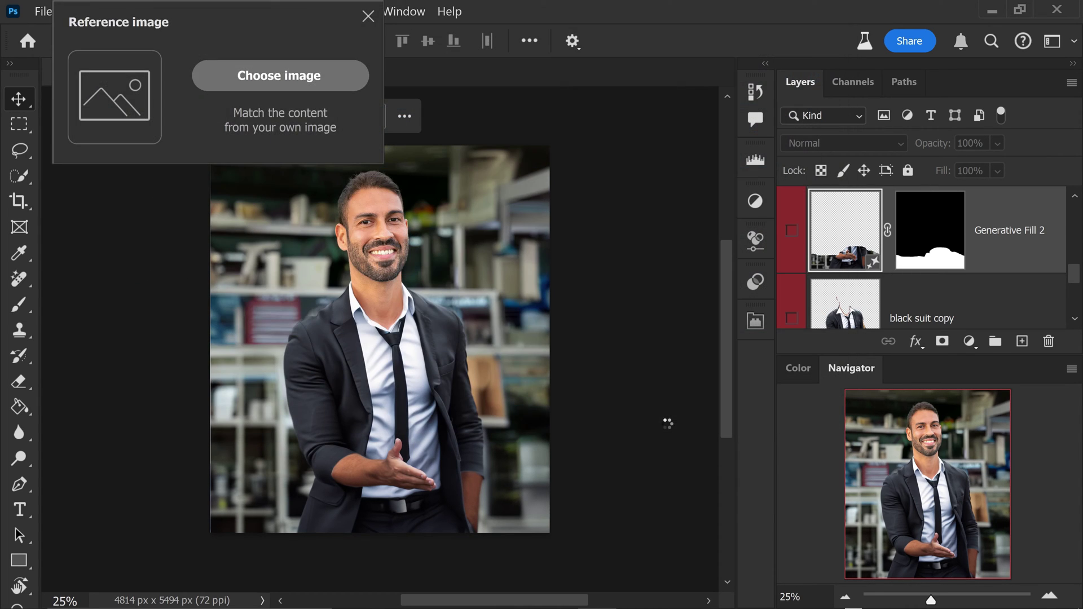
{"action": "left_click", "coordinate": [111, 124]}
{"action": "type", "text": "black suit"}
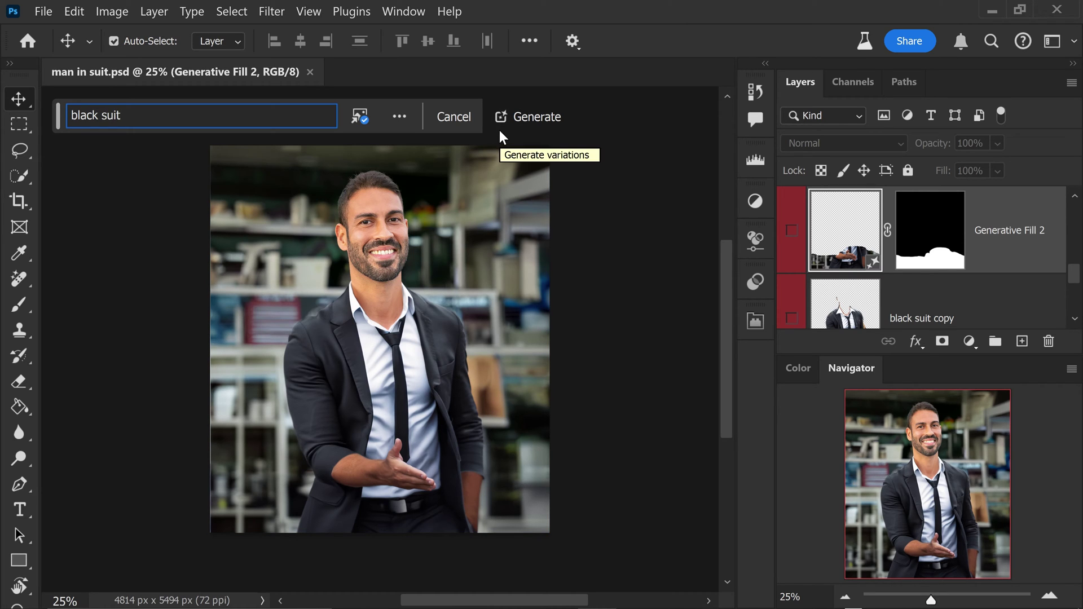
Check the reference and step through the variations to the third one with a striped tie.
{"action": "left_click", "coordinate": [371, 118]}
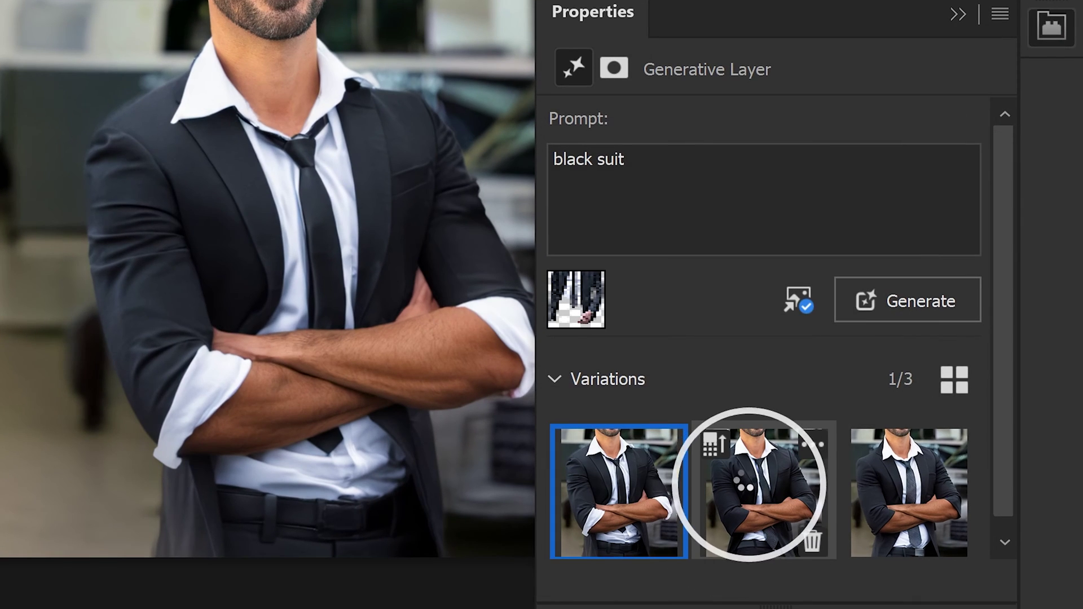
{"action": "left_click", "coordinate": [748, 484]}
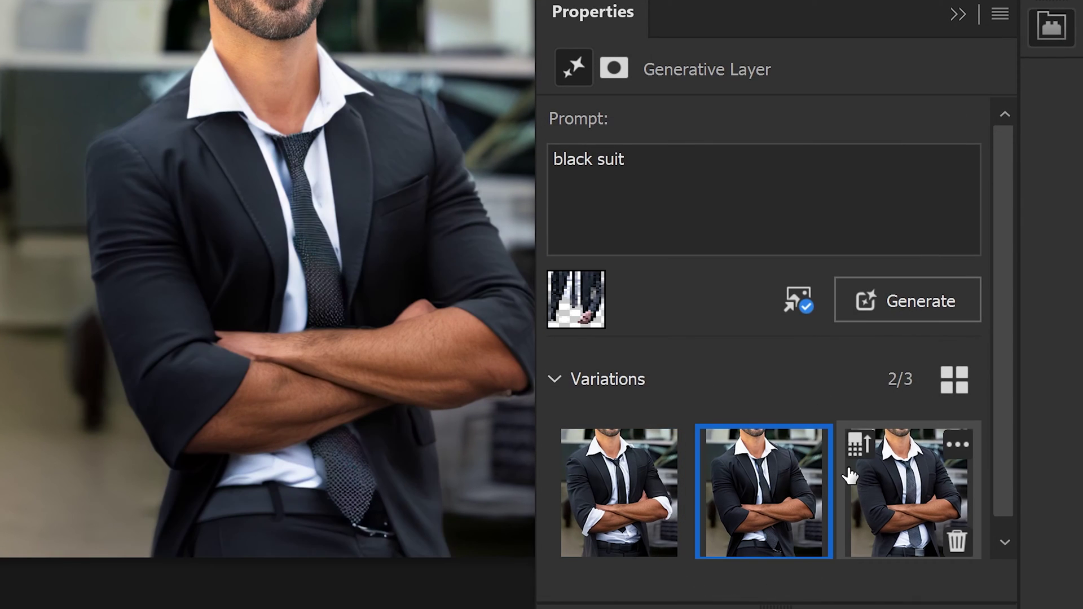
{"action": "left_click", "coordinate": [896, 480]}
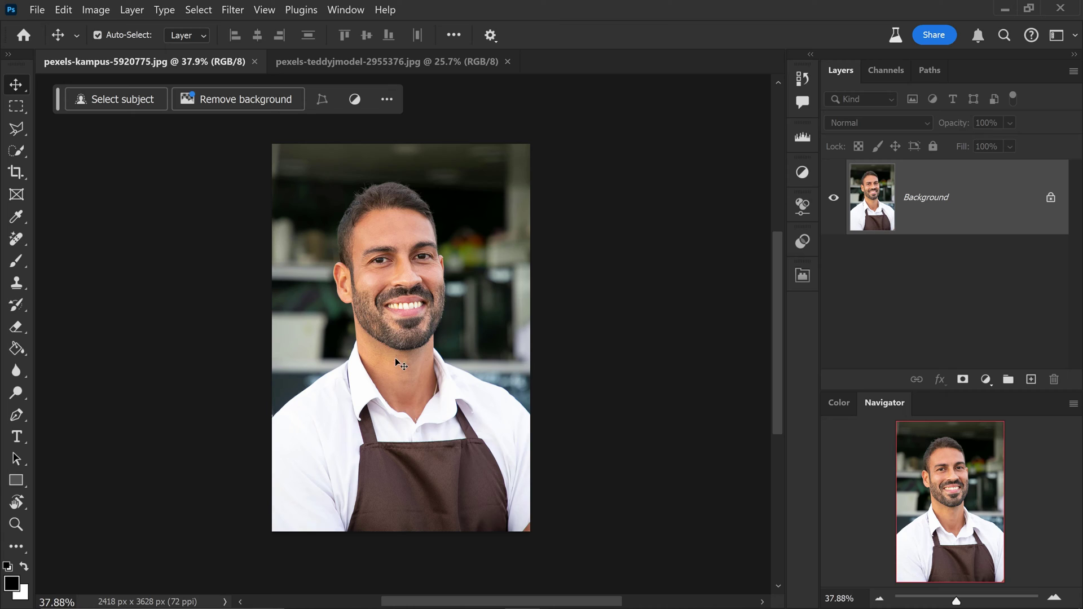
Generatively expand the canvas downward and equally on both sides, to 4024 x 5475 px.
{"action": "scroll", "coordinate": [395, 360], "scroll_direction": "down", "scroll_amount": 5}
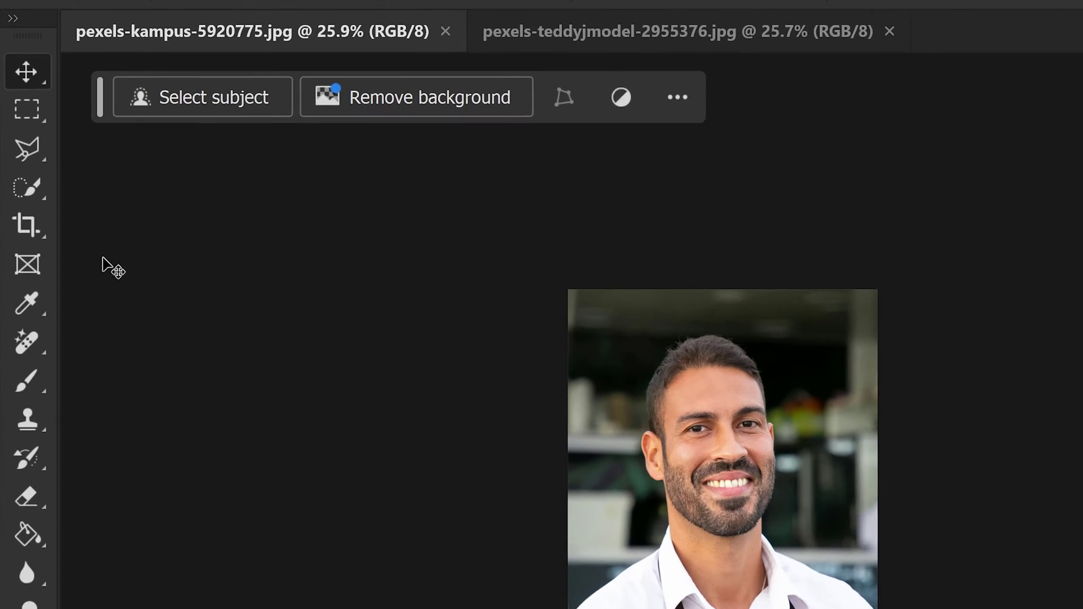
{"action": "left_click", "coordinate": [17, 172]}
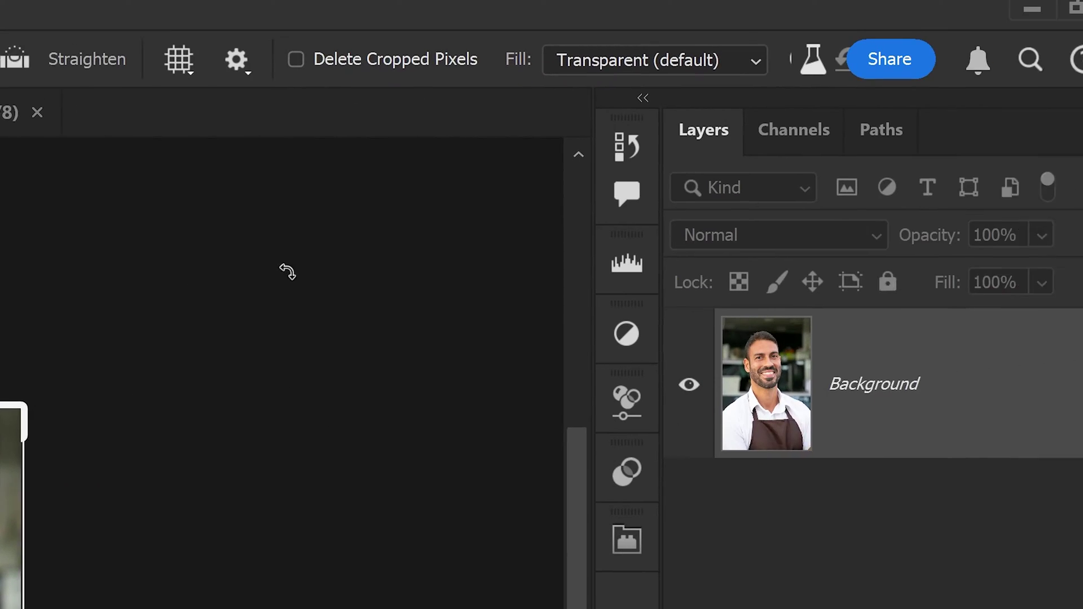
{"action": "left_click", "coordinate": [573, 59]}
{"action": "left_click", "coordinate": [618, 114]}
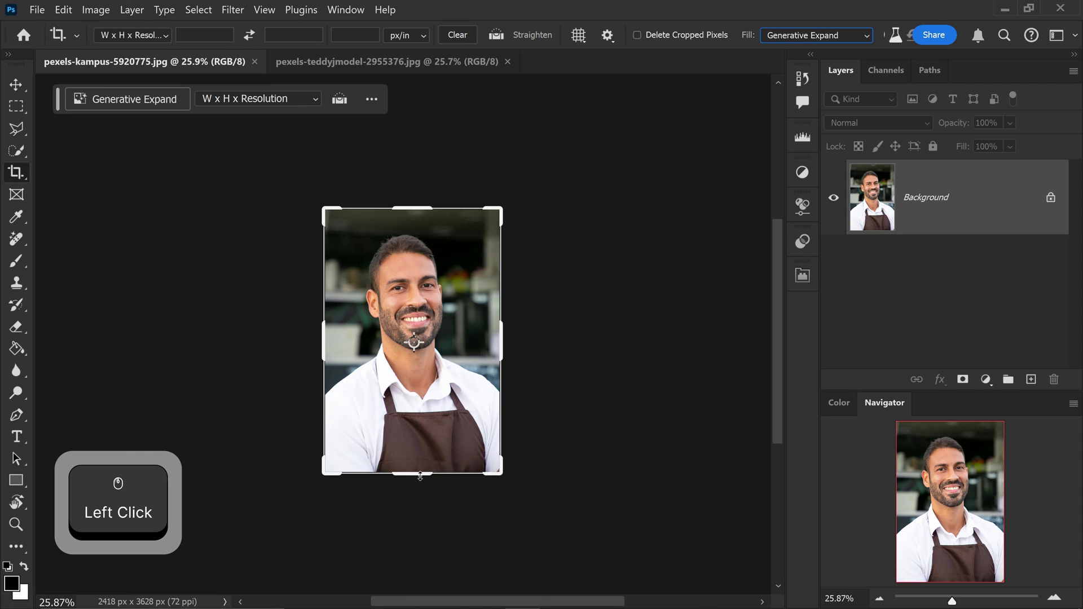
{"action": "left_click_drag", "start_coordinate": [413, 476], "coordinate": [403, 544]}
{"action": "left_click_drag", "start_coordinate": [501, 338], "coordinate": [560, 337], "text": "alt"}
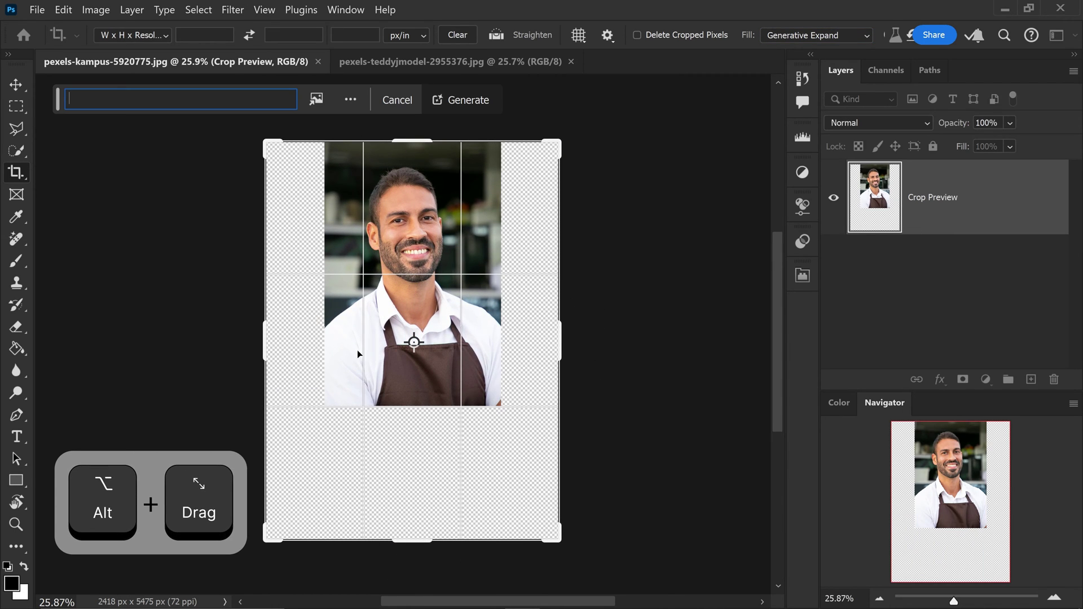
{"action": "left_click", "coordinate": [463, 101]}
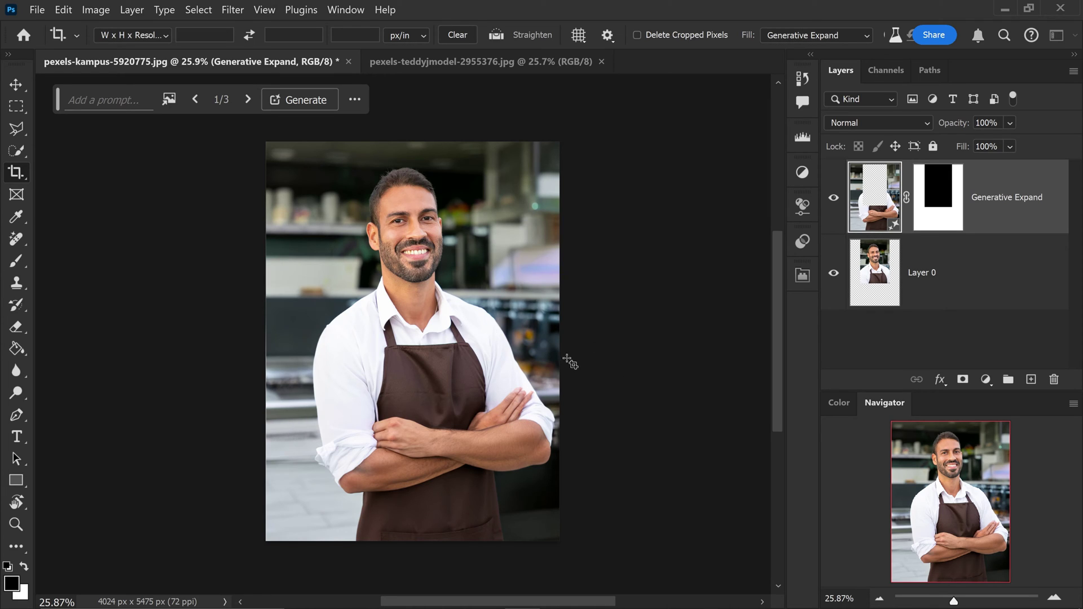
Compare the three Generative Expand variations and settle on variation 2/3.
{"action": "left_click", "coordinate": [248, 100]}
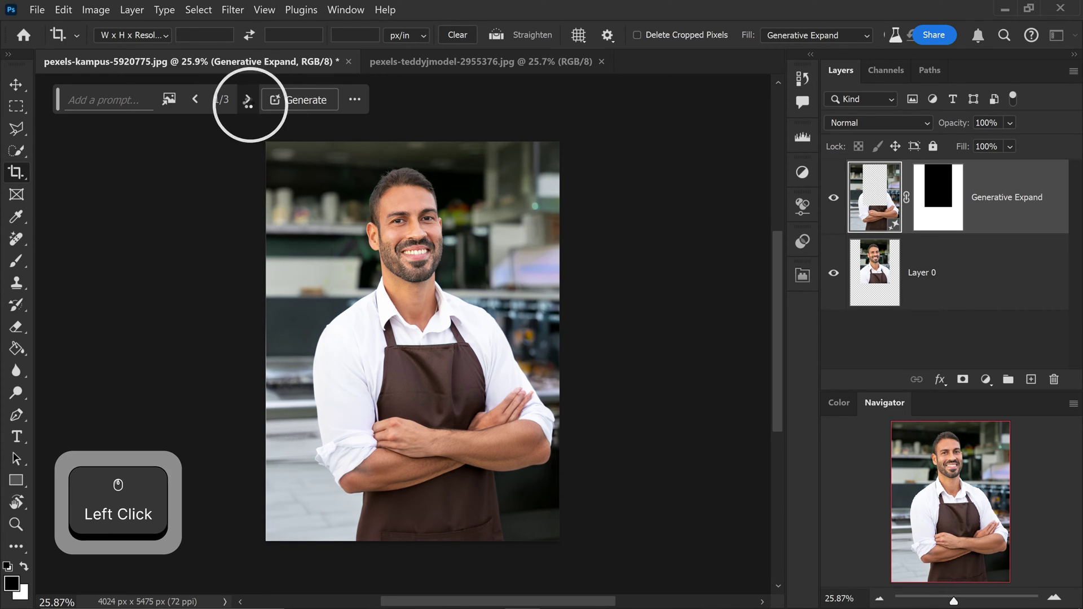
{"action": "left_click", "coordinate": [248, 101]}
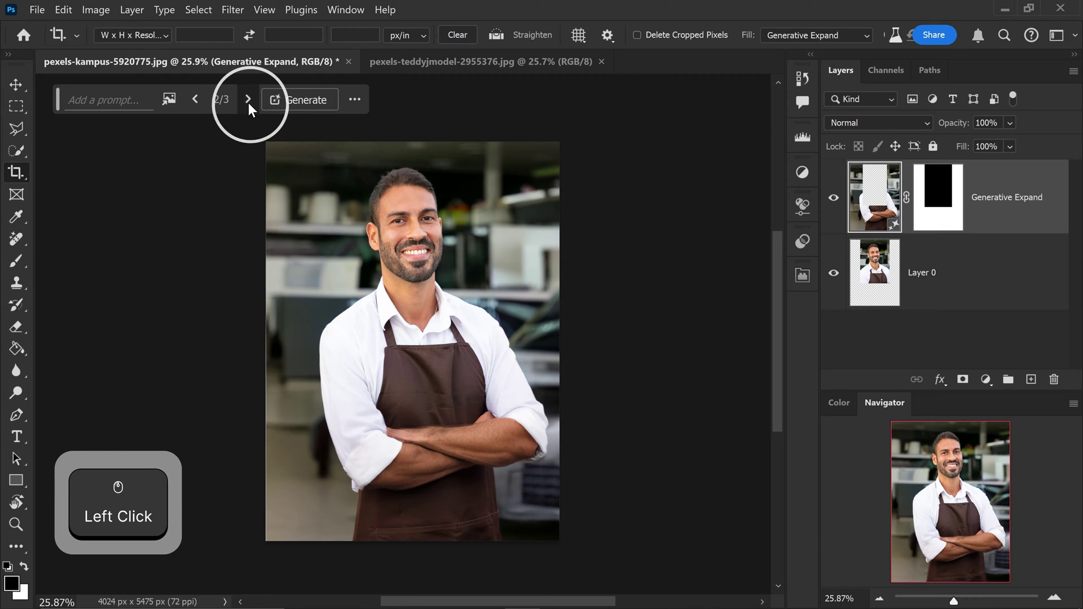
{"action": "left_click", "coordinate": [196, 99]}
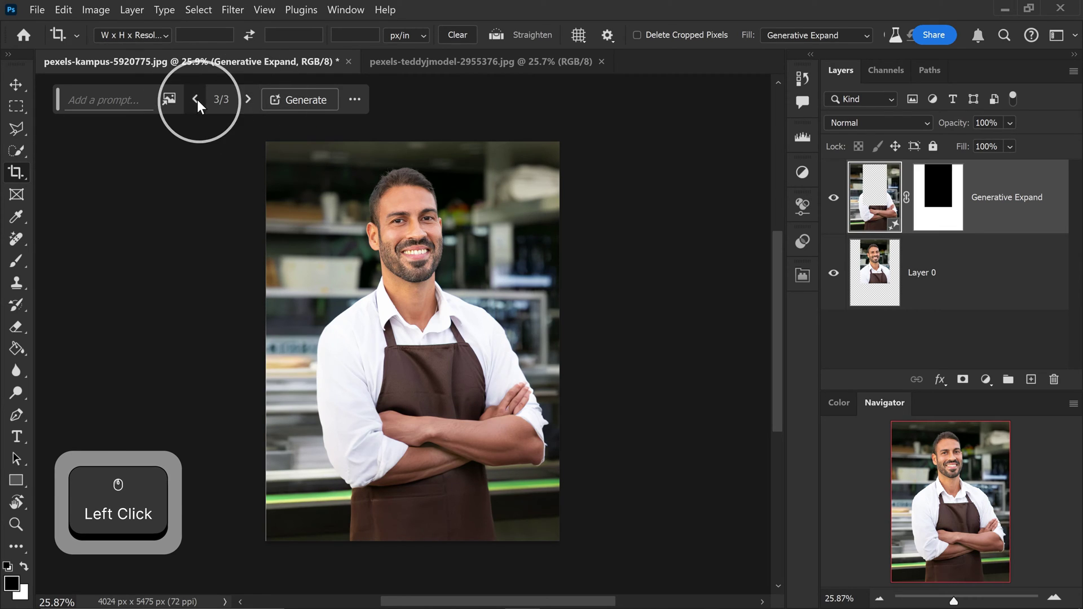
{"action": "left_click", "coordinate": [196, 99]}
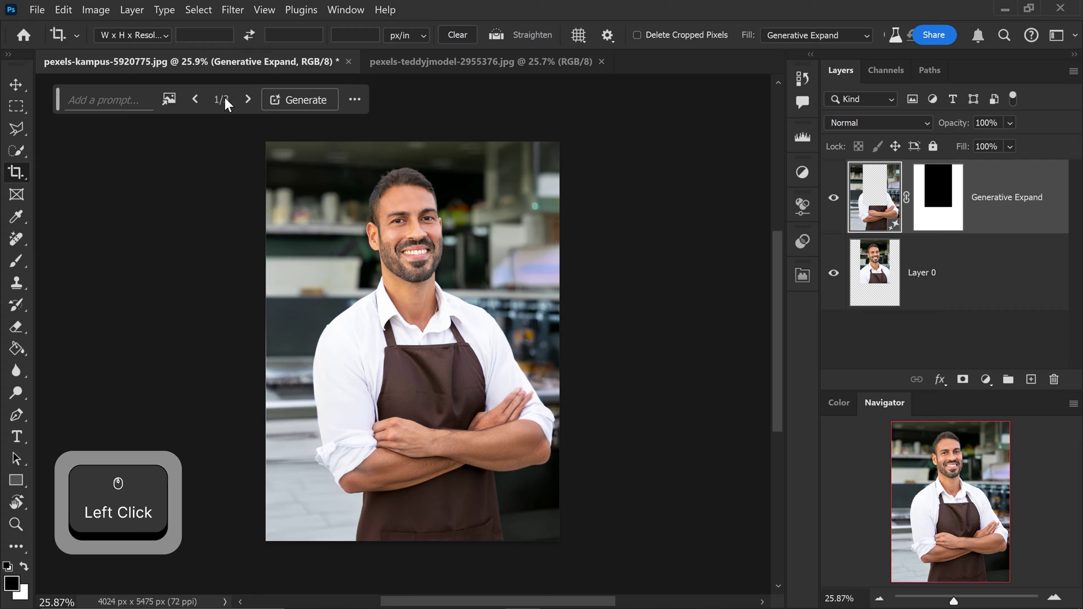
{"action": "left_click", "coordinate": [247, 100]}
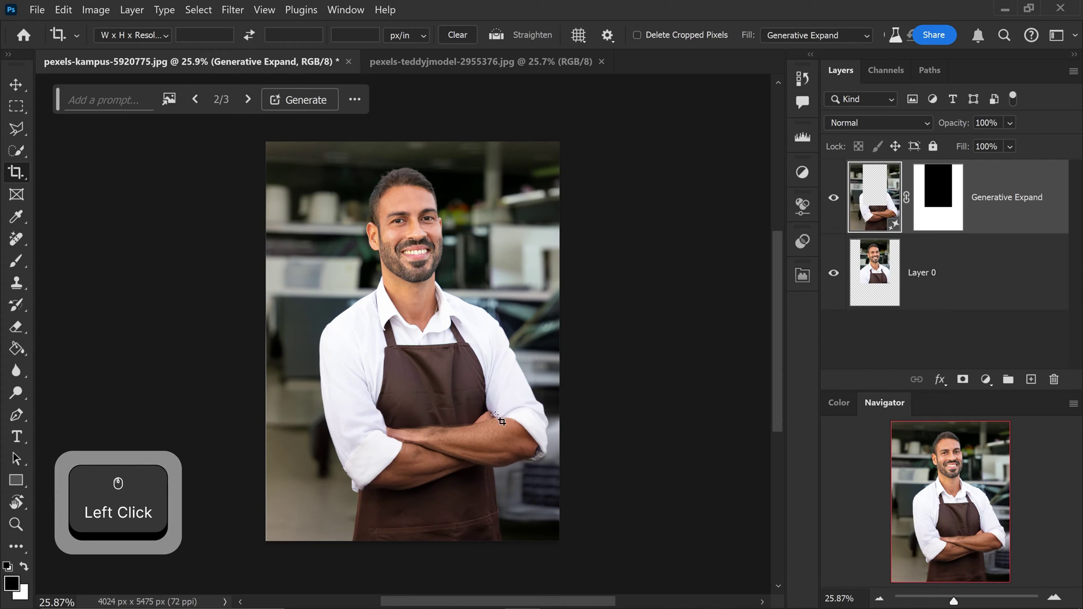
With the Move tool, switch the selection between Layer 0 and the Generative Expand layer.
{"action": "left_click", "coordinate": [13, 84]}
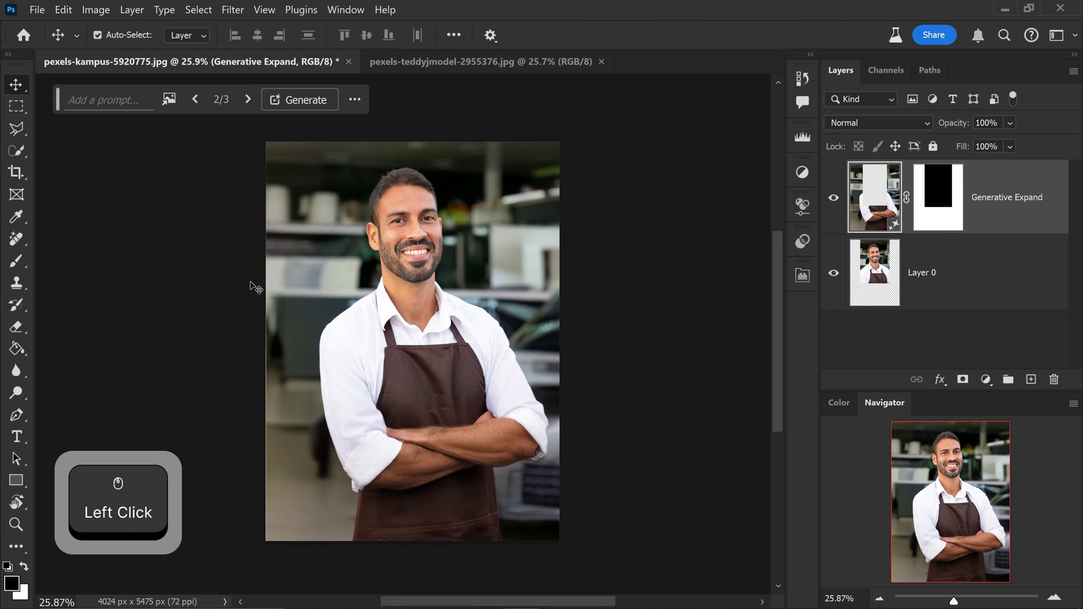
{"action": "left_click", "coordinate": [452, 326]}
{"action": "left_click", "coordinate": [505, 310]}
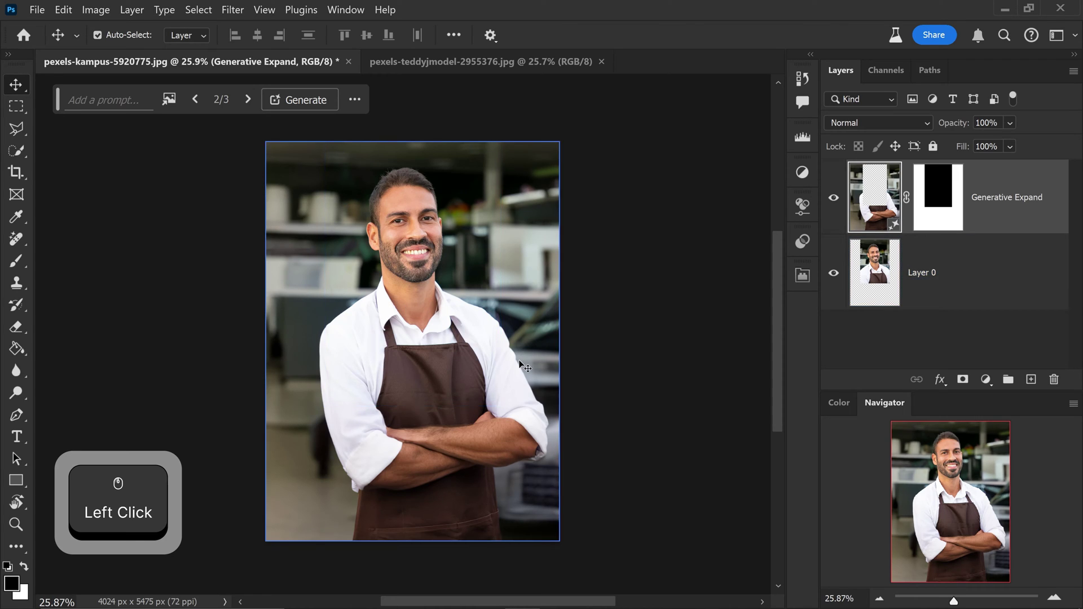
{"action": "left_click", "coordinate": [332, 391]}
{"action": "left_click", "coordinate": [516, 360]}
{"action": "left_click", "coordinate": [499, 405]}
{"action": "left_click", "coordinate": [505, 403]}
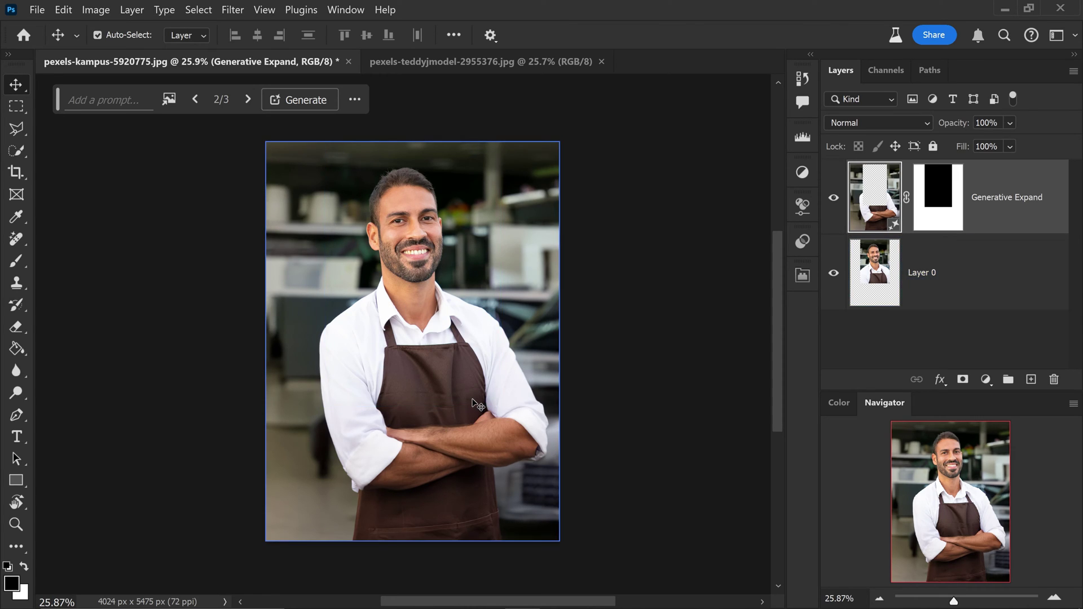
On Layer 0, lasso the shirt, arms and apron using the Object Selection Tool in Lasso mode.
{"action": "left_click", "coordinate": [478, 404]}
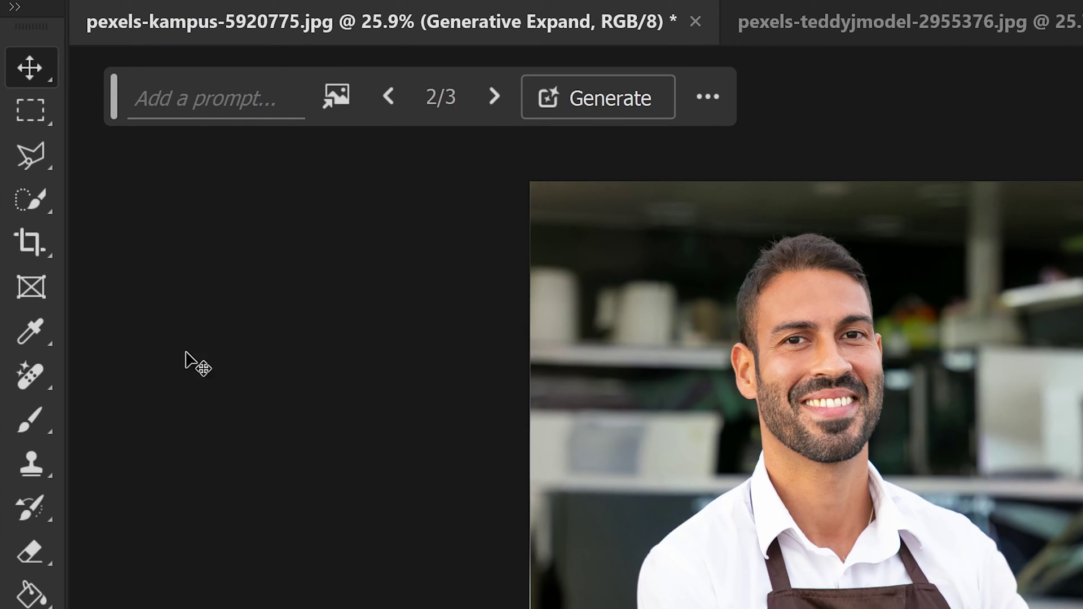
{"action": "left_click", "coordinate": [29, 199]}
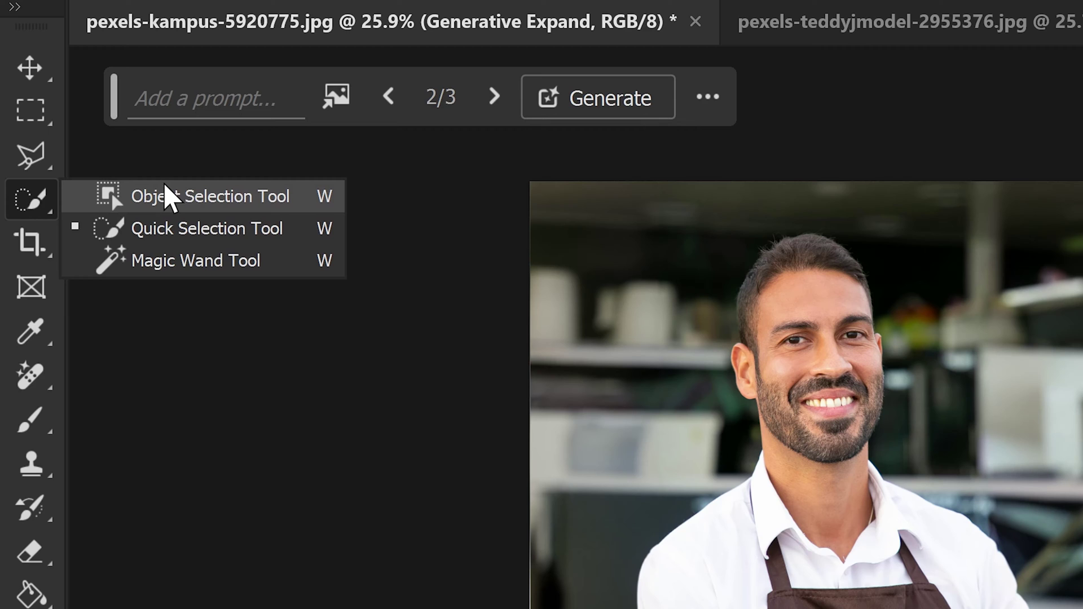
{"action": "left_click", "coordinate": [186, 197]}
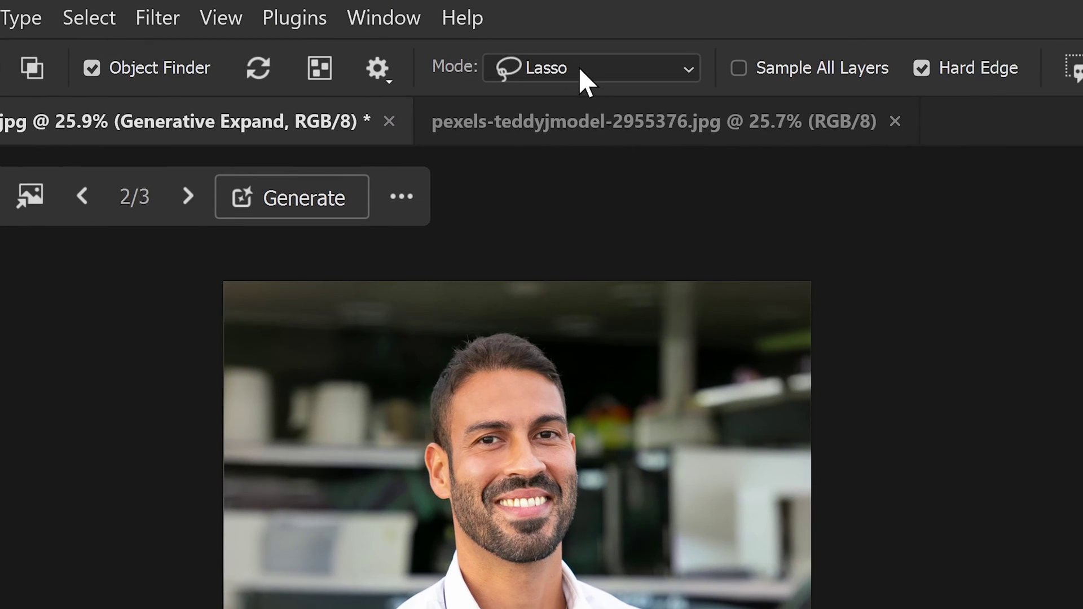
{"action": "left_click", "coordinate": [579, 69]}
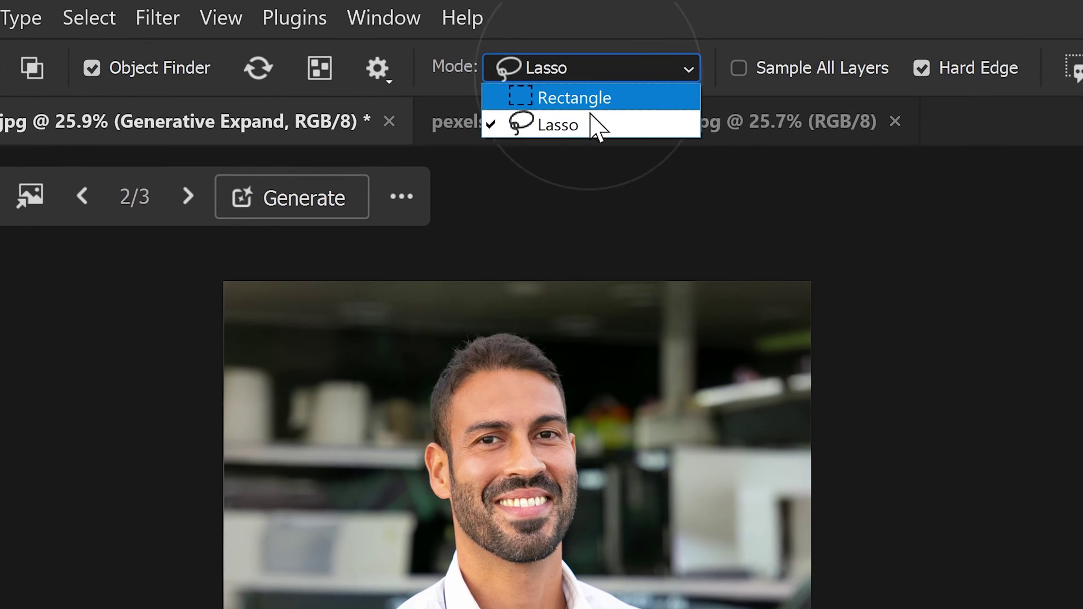
{"action": "left_click", "coordinate": [548, 128]}
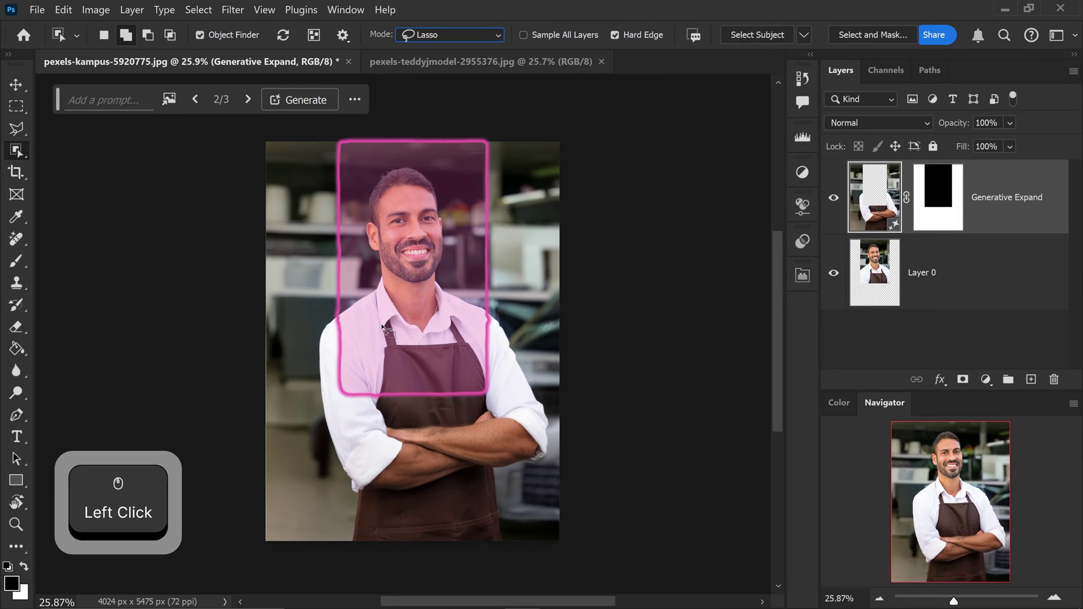
{"action": "mouse_move", "coordinate": [361, 294]}
{"action": "left_mouse_down"}
{"action": "mouse_move", "coordinate": [387, 277]}
{"action": "mouse_move", "coordinate": [415, 317]}
{"action": "mouse_move", "coordinate": [437, 280]}
{"action": "mouse_move", "coordinate": [495, 315]}
{"action": "mouse_move", "coordinate": [546, 404]}
{"action": "mouse_move", "coordinate": [524, 468]}
{"action": "mouse_move", "coordinate": [521, 436]}
{"action": "mouse_move", "coordinate": [486, 413]}
{"action": "mouse_move", "coordinate": [385, 427]}
{"action": "mouse_move", "coordinate": [397, 459]}
{"action": "mouse_move", "coordinate": [353, 492]}
{"action": "mouse_move", "coordinate": [318, 410]}
{"action": "mouse_move", "coordinate": [316, 338]}
{"action": "mouse_move", "coordinate": [341, 297]}
{"action": "mouse_move", "coordinate": [397, 293]}
{"action": "left_mouse_up"}
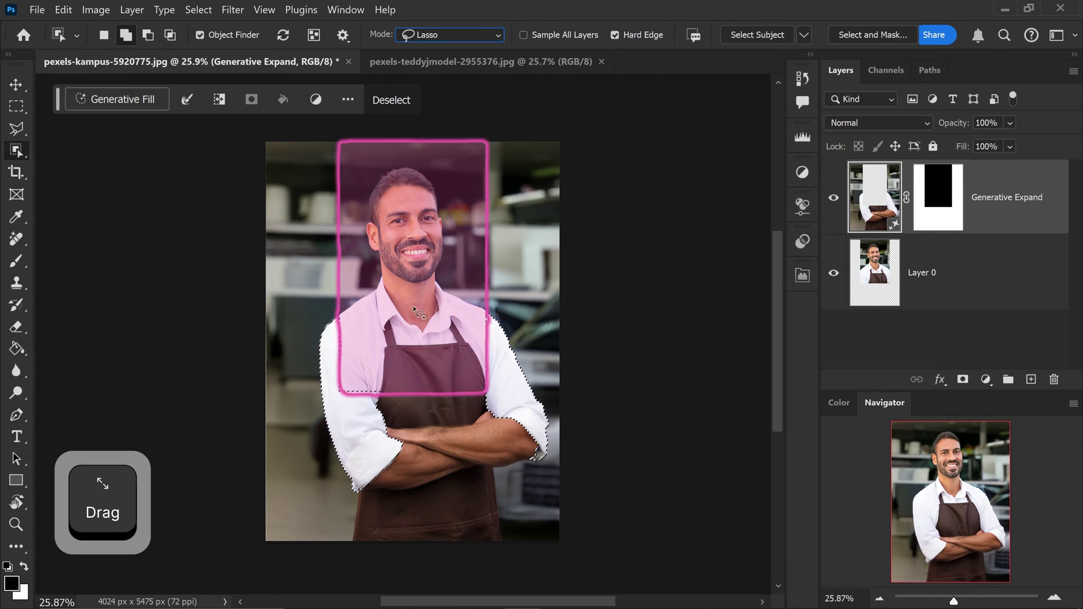
Add the lower arms and apron to the selection and merge Layer 0 and Generative Expand into one smart object.
{"action": "left_click", "coordinate": [363, 493]}
{"action": "mouse_move", "coordinate": [393, 496]}
{"action": "left_mouse_down"}
{"action": "mouse_move", "coordinate": [423, 483]}
{"action": "mouse_move", "coordinate": [506, 532]}
{"action": "mouse_move", "coordinate": [416, 515]}
{"action": "mouse_move", "coordinate": [394, 430]}
{"action": "left_mouse_up"}
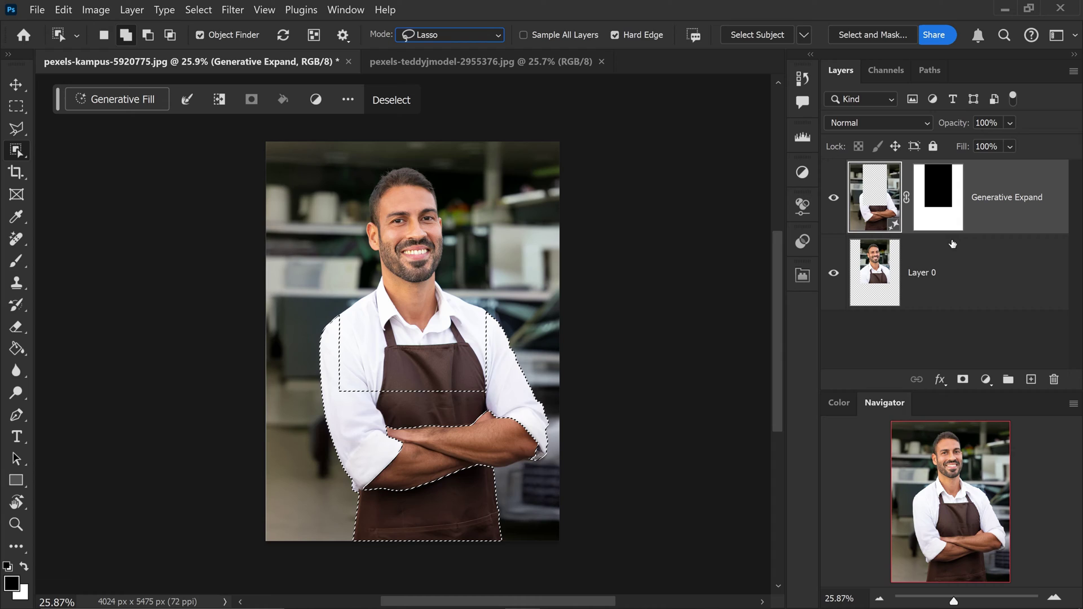
{"action": "left_click", "coordinate": [958, 286], "text": "shift"}
{"action": "right_click", "coordinate": [959, 270]}
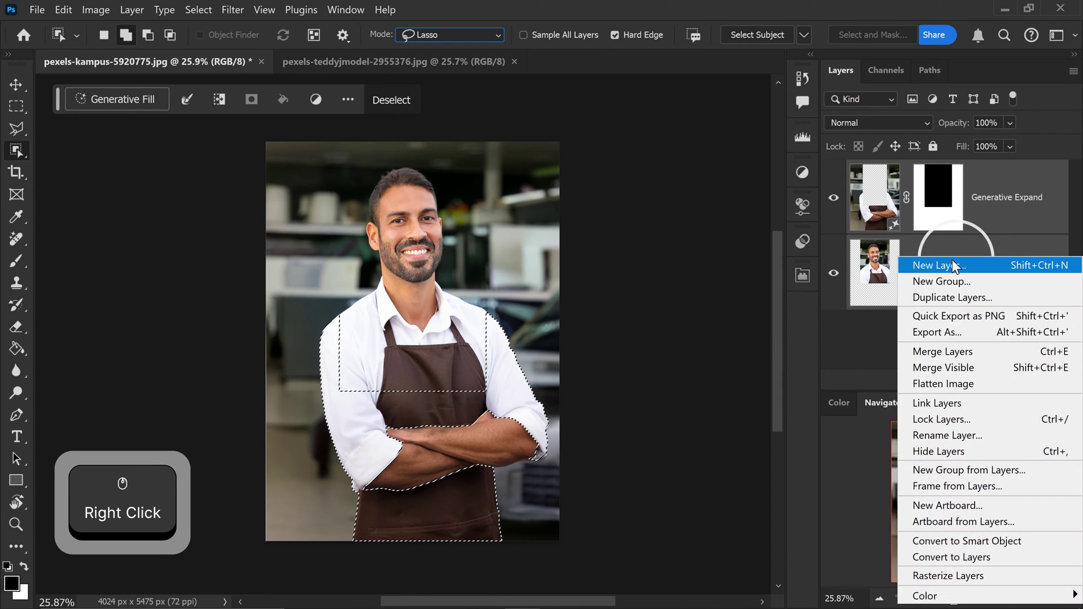
{"action": "left_click", "coordinate": [957, 543]}
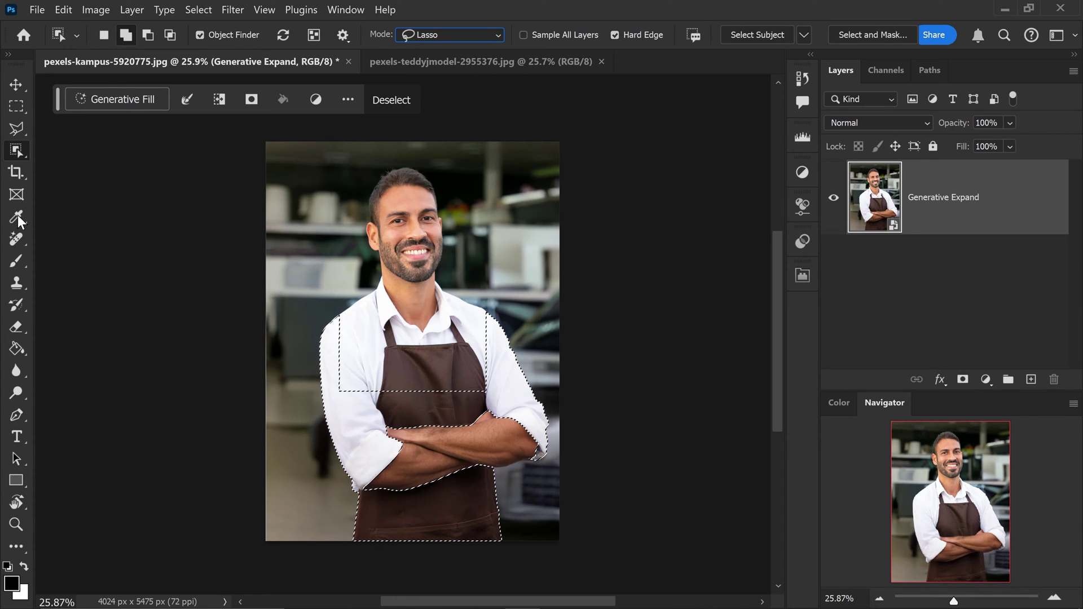
Add the collar and both shoulders with Quick Selection, then switch to the pexels-teddyjmodel photo.
{"action": "right_click", "coordinate": [22, 148]}
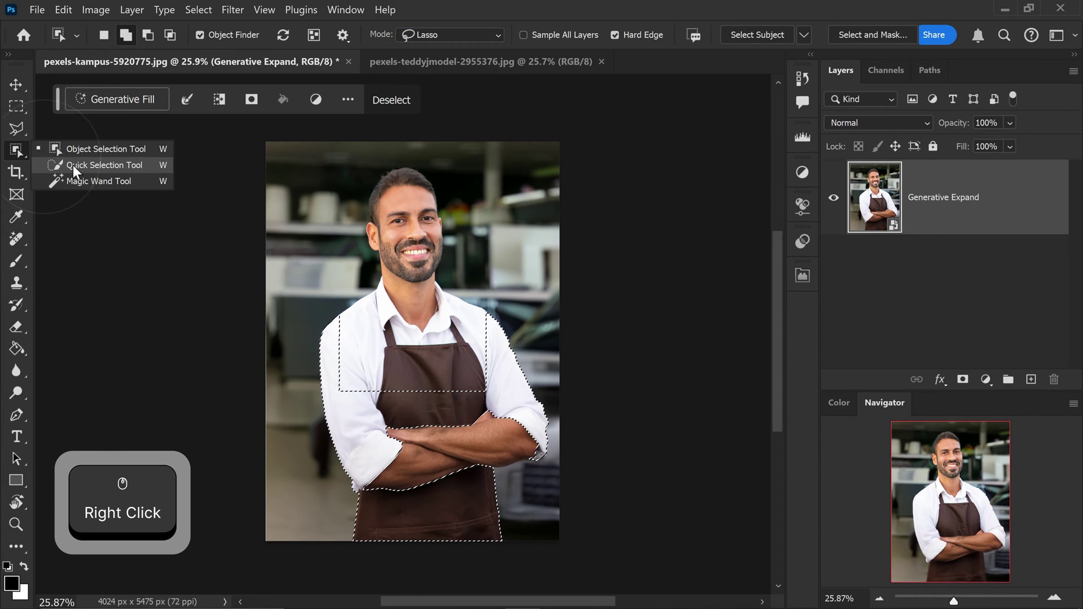
{"action": "left_click", "coordinate": [73, 164]}
{"action": "left_click", "coordinate": [376, 368]}
{"action": "left_click_drag", "start_coordinate": [376, 368], "coordinate": [429, 339]}
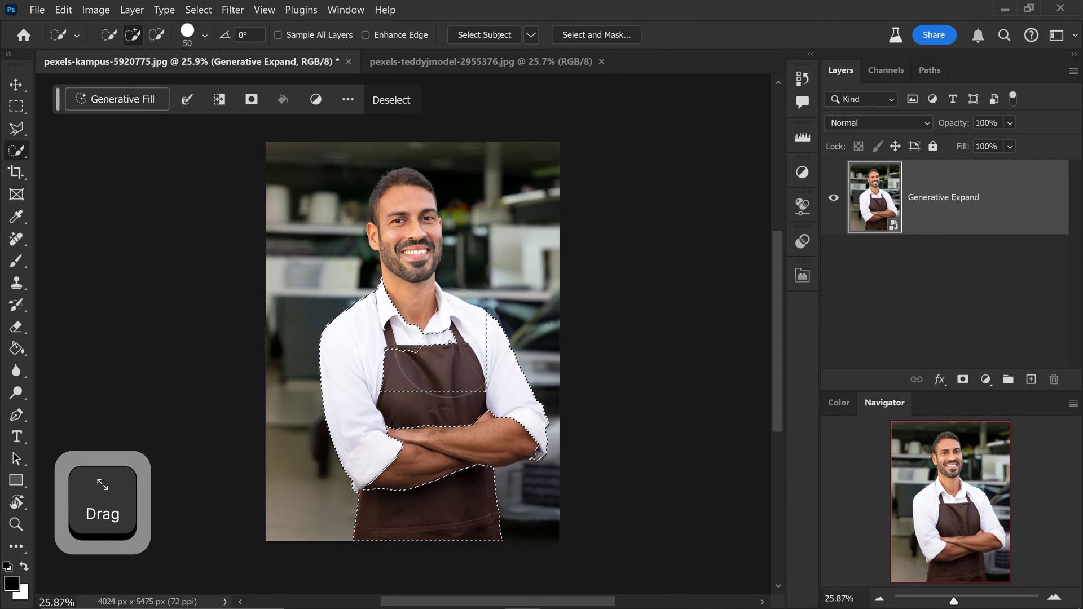
{"action": "left_click", "coordinate": [465, 315]}
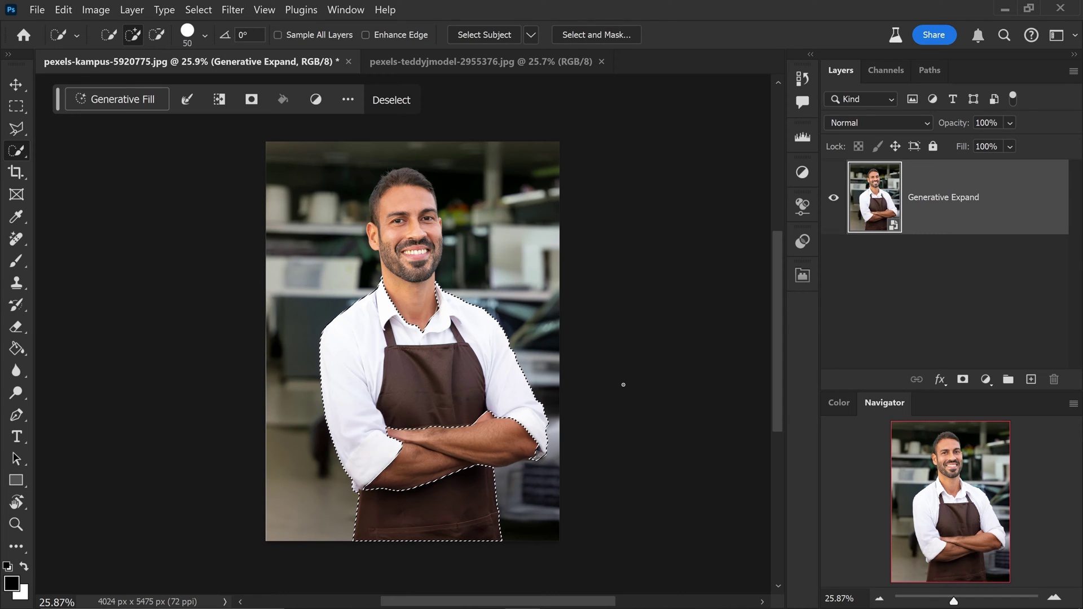
{"action": "left_click", "coordinate": [455, 67]}
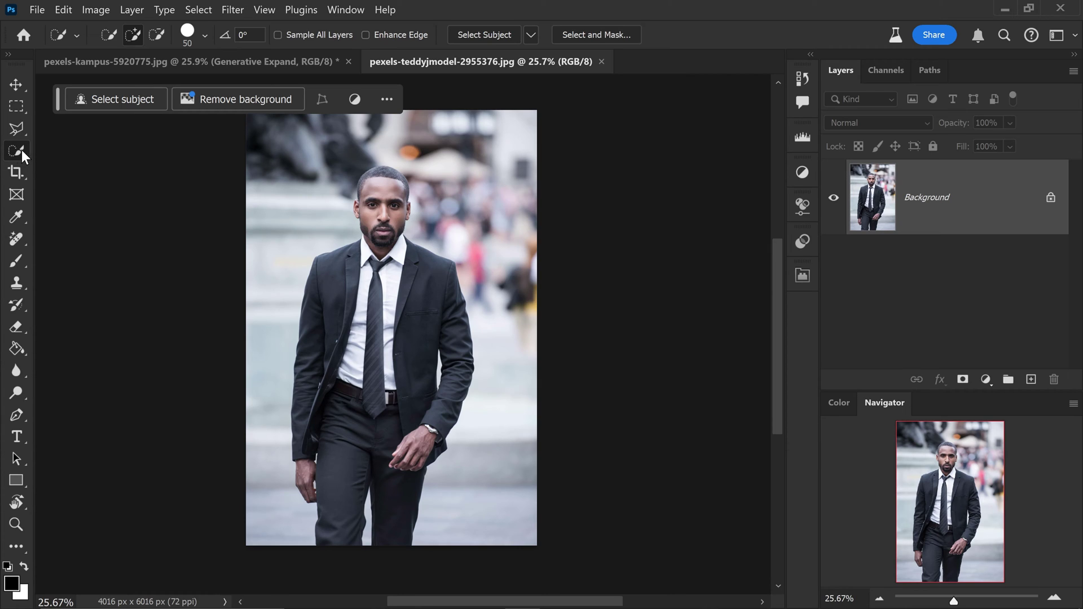
Paint a Quick Selection over the suit jacket, shirt collar and both sleeves with the left hand.
{"action": "left_click", "coordinate": [326, 334]}
{"action": "mouse_move", "coordinate": [327, 333]}
{"action": "left_mouse_down"}
{"action": "mouse_move", "coordinate": [394, 321]}
{"action": "mouse_move", "coordinate": [414, 329]}
{"action": "mouse_move", "coordinate": [419, 363]}
{"action": "mouse_move", "coordinate": [468, 371]}
{"action": "left_mouse_up"}
{"action": "left_click", "coordinate": [443, 400]}
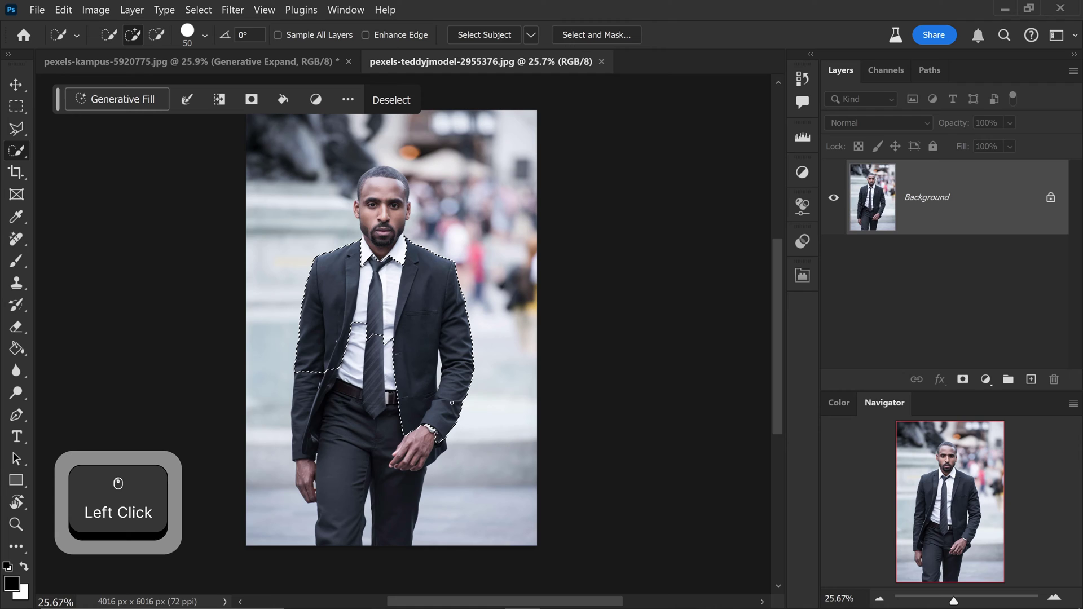
{"action": "left_click", "coordinate": [401, 261]}
{"action": "left_click", "coordinate": [357, 237]}
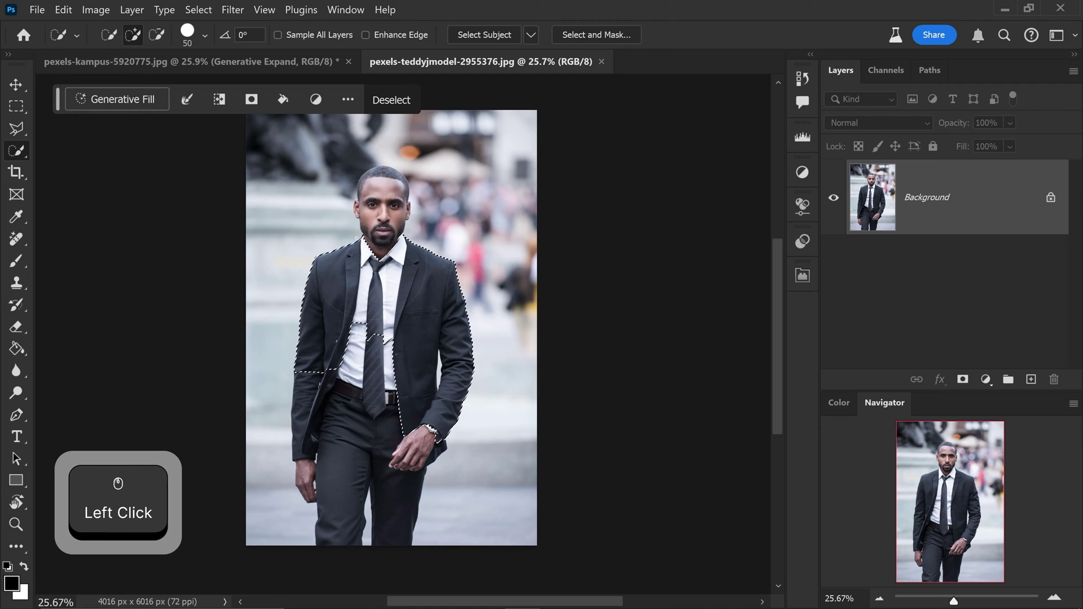
{"action": "left_click", "coordinate": [307, 377]}
{"action": "left_click", "coordinate": [310, 431]}
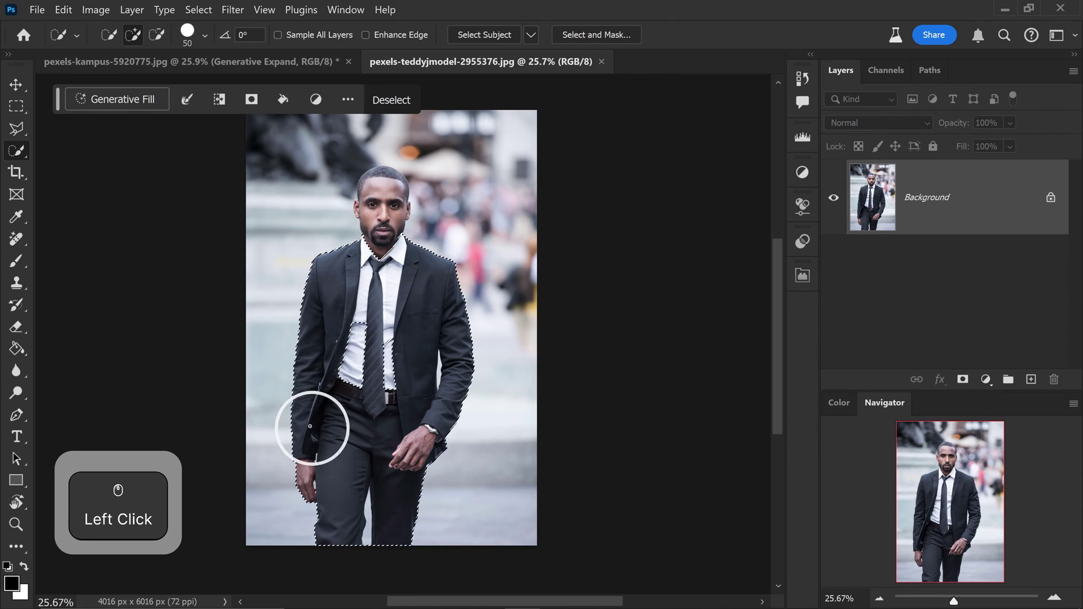
Subtract the trouser legs from the selection.
{"action": "left_click", "coordinate": [338, 474], "text": "alt"}
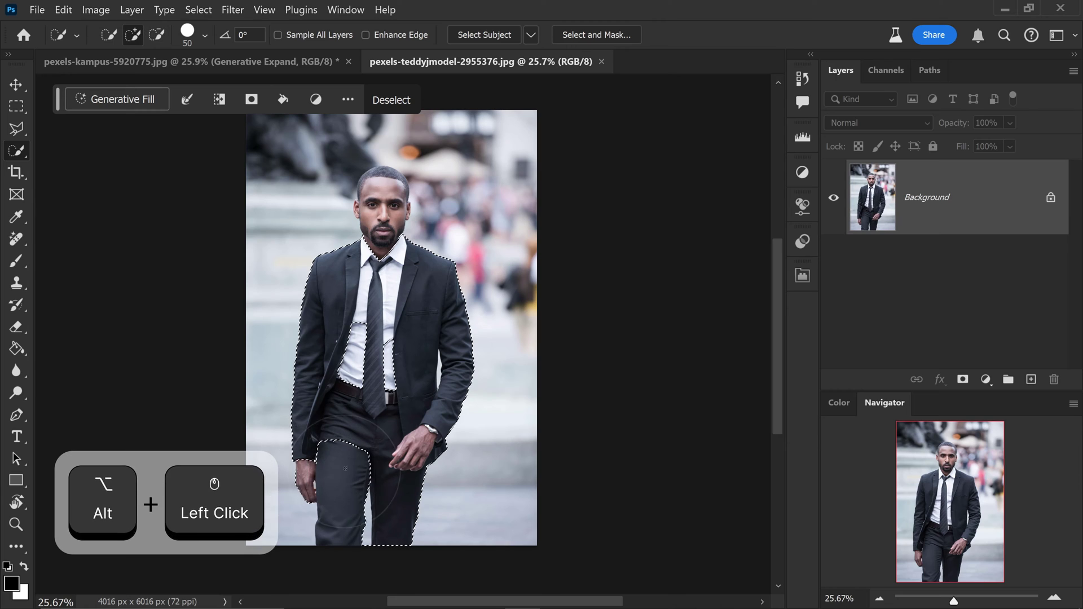
{"action": "left_click", "coordinate": [377, 440], "text": "alt"}
{"action": "left_click", "coordinate": [394, 505], "text": "alt"}
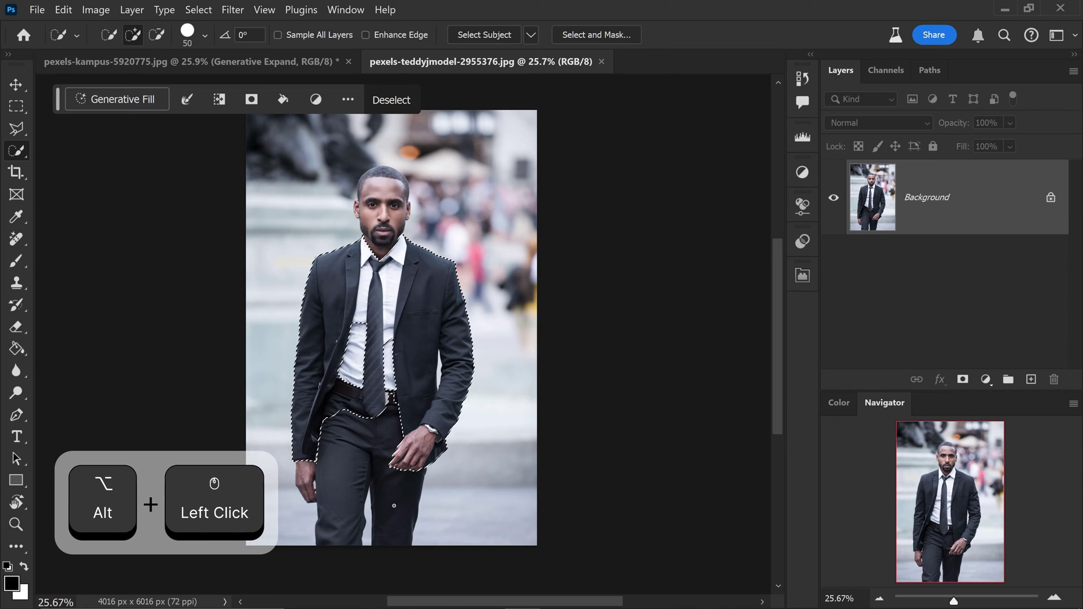
{"action": "left_click", "coordinate": [367, 443], "text": "alt"}
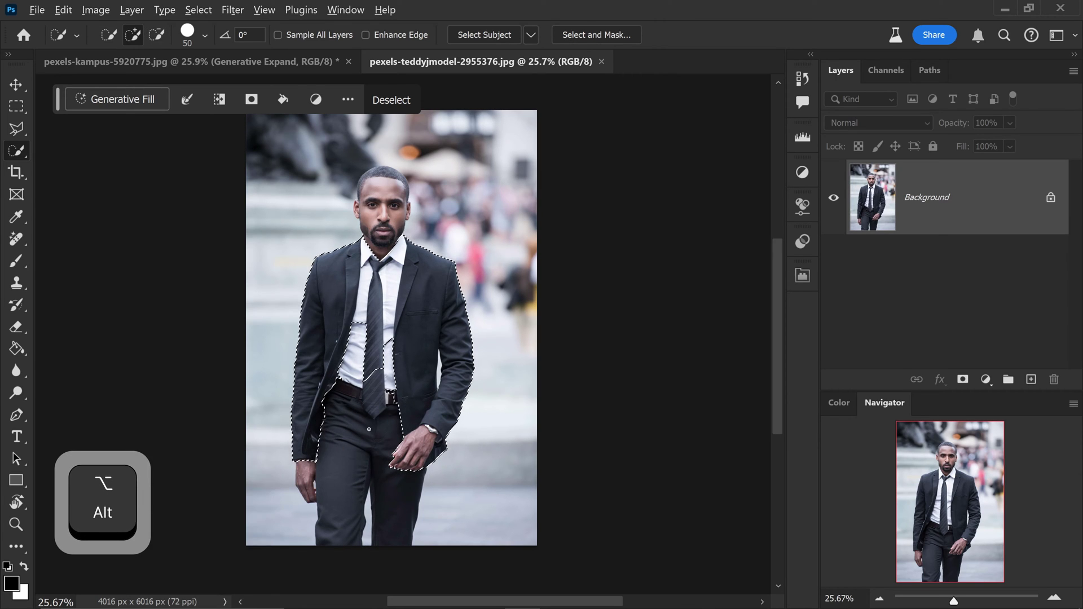
Zoom in, add the tie, and trim the selection edges around the shirt, tie tip and belt buckle.
{"action": "scroll", "coordinate": [367, 443], "scroll_direction": "up", "scroll_amount": 4, "text": "alt"}
{"action": "scroll", "coordinate": [403, 353], "scroll_direction": "up", "scroll_amount": 1}
{"action": "mouse_move", "coordinate": [403, 352]}
{"action": "left_mouse_down"}
{"action": "mouse_move", "coordinate": [380, 314]}
{"action": "mouse_move", "coordinate": [411, 357]}
{"action": "left_mouse_up"}
{"action": "scroll", "coordinate": [372, 376], "scroll_direction": "up", "scroll_amount": 2}
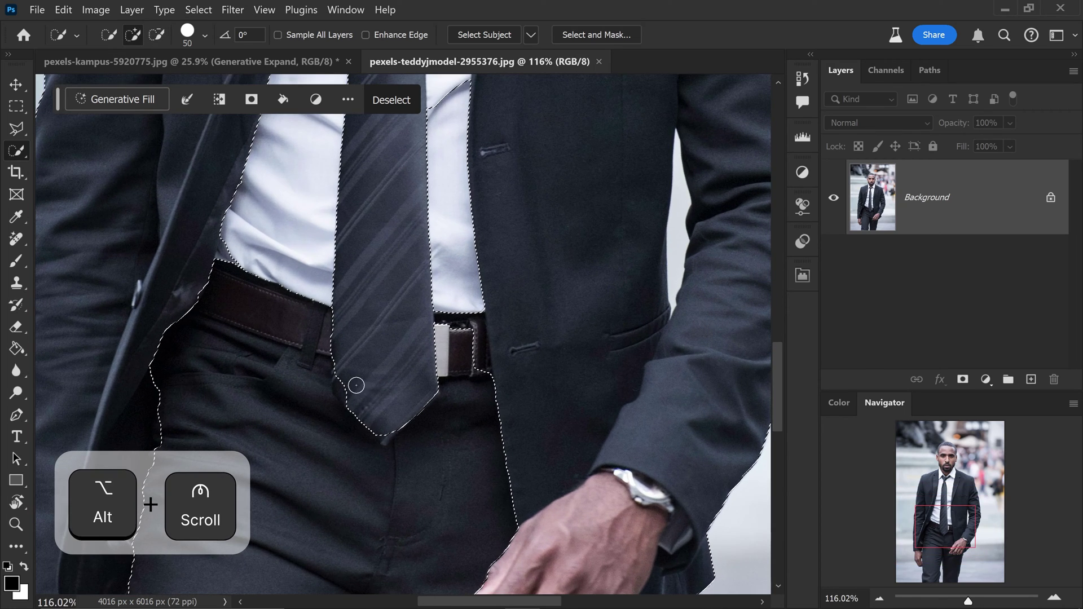
{"action": "left_click", "coordinate": [346, 386], "text": "alt"}
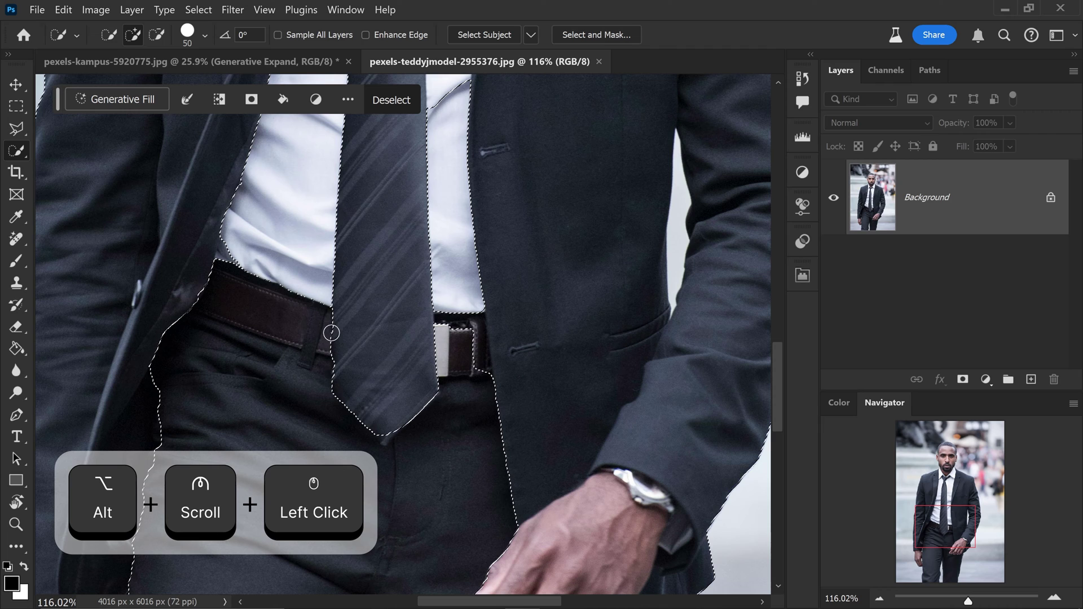
{"action": "mouse_move", "coordinate": [244, 260]}
{"action": "left_mouse_down"}
{"action": "mouse_move", "coordinate": [225, 246]}
{"action": "mouse_move", "coordinate": [222, 218]}
{"action": "mouse_move", "coordinate": [316, 202]}
{"action": "mouse_move", "coordinate": [348, 254]}
{"action": "mouse_move", "coordinate": [249, 206]}
{"action": "left_mouse_up"}
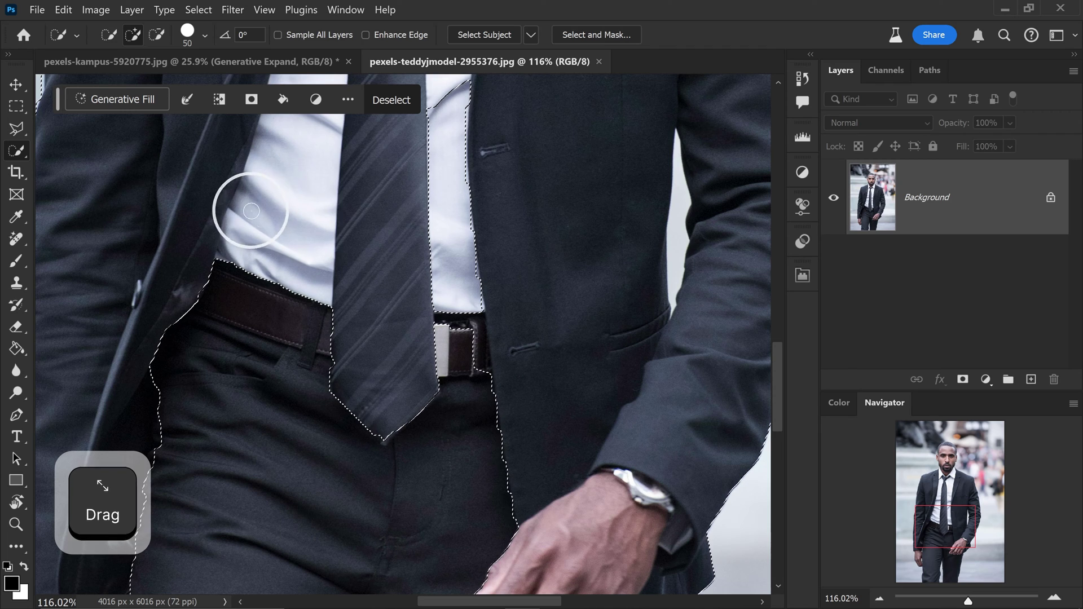
{"action": "scroll", "coordinate": [442, 298], "scroll_direction": "down", "scroll_amount": 1}
{"action": "scroll", "coordinate": [442, 298], "scroll_direction": "down", "scroll_amount": 4}
{"action": "left_click", "coordinate": [418, 254], "text": "alt"}
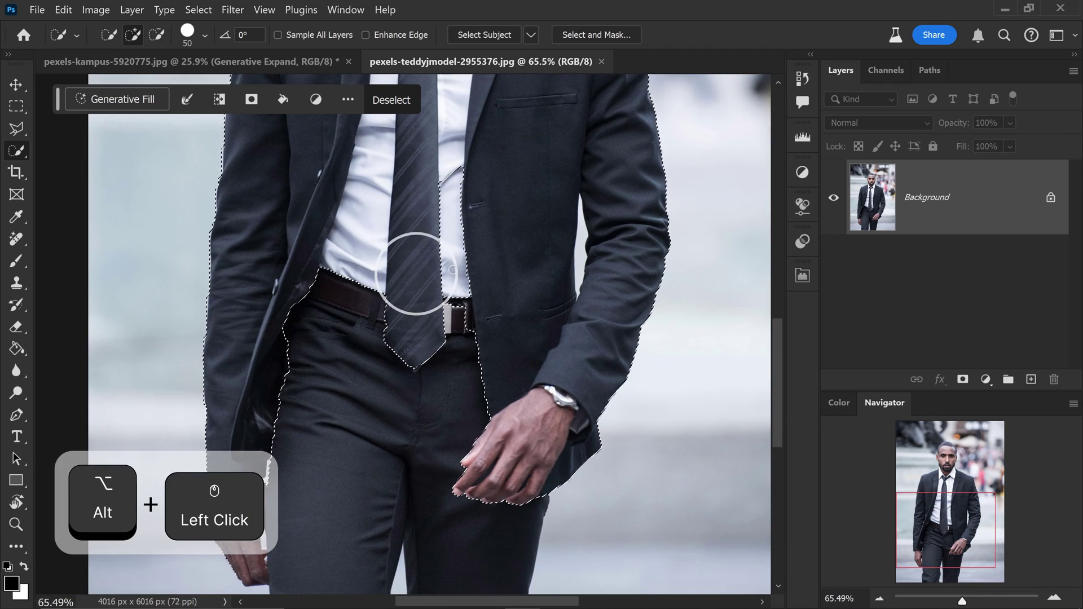
{"action": "scroll", "coordinate": [469, 333], "scroll_direction": "up", "scroll_amount": 4}
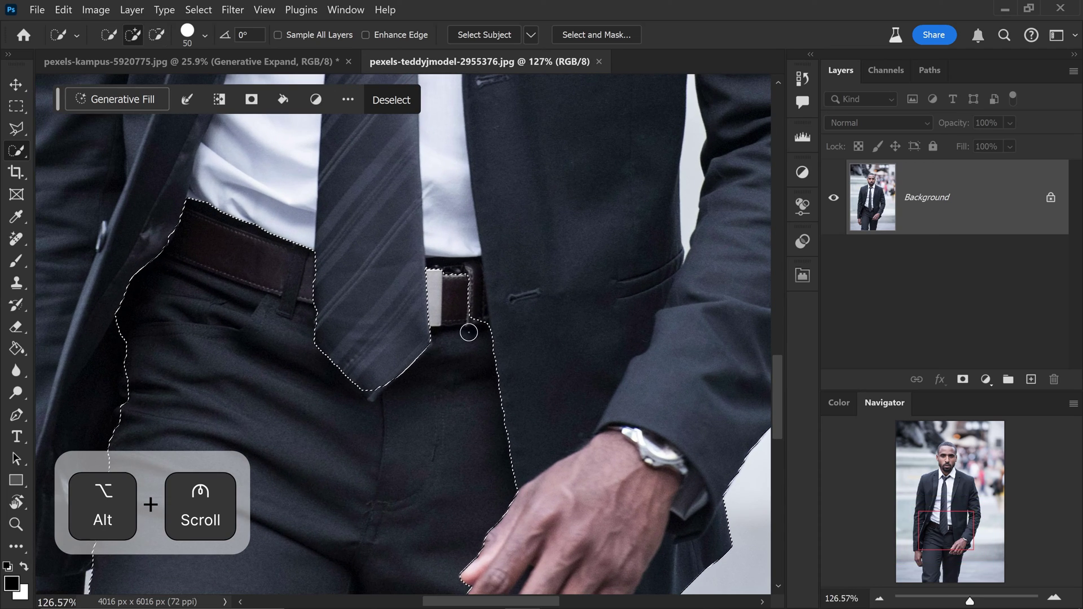
{"action": "mouse_move", "coordinate": [469, 287]}
{"action": "left_mouse_down"}
{"action": "mouse_move", "coordinate": [473, 325]}
{"action": "mouse_move", "coordinate": [467, 274]}
{"action": "left_mouse_up"}
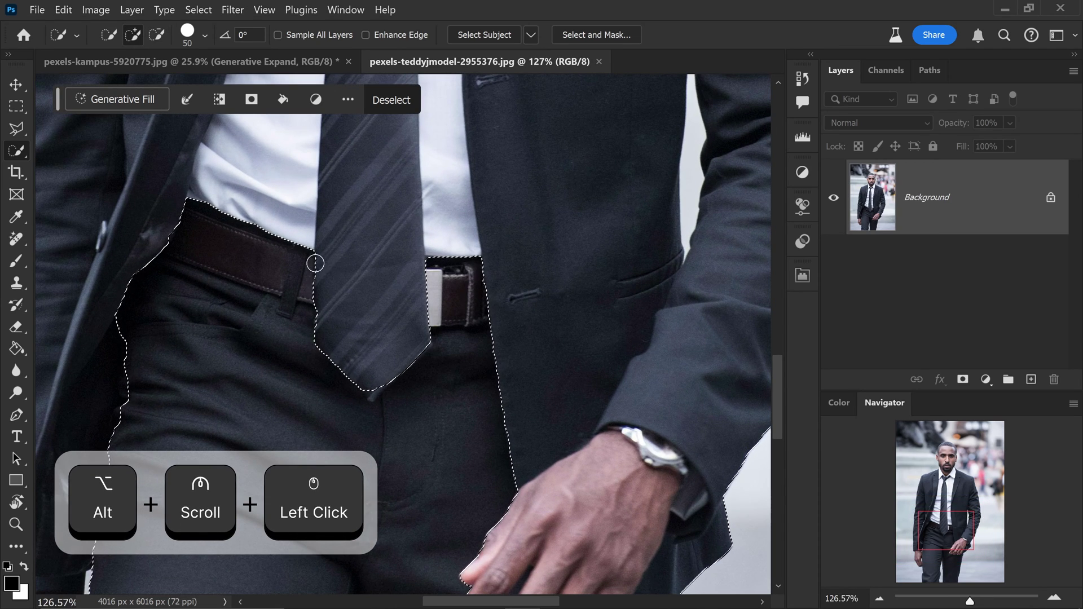
{"action": "left_click", "coordinate": [369, 388]}
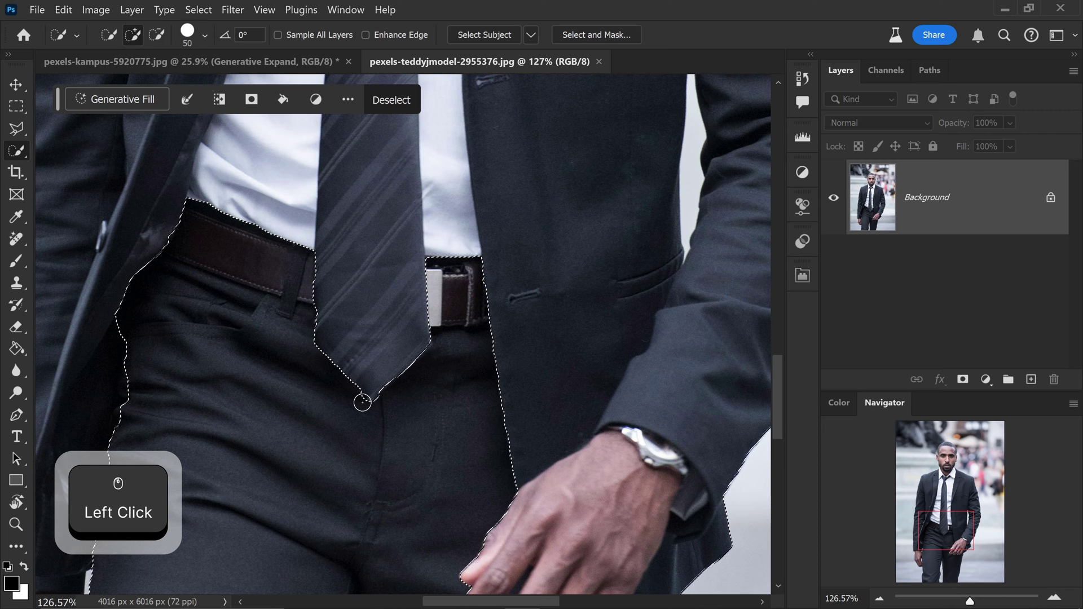
{"action": "left_click_drag", "start_coordinate": [354, 398], "coordinate": [405, 281]}
Fix the lower sleeve and cuff, shrink the brush from 50 to 30, and zoom out to the whole figure.
{"action": "scroll", "coordinate": [435, 398], "scroll_direction": "down", "scroll_amount": 5}
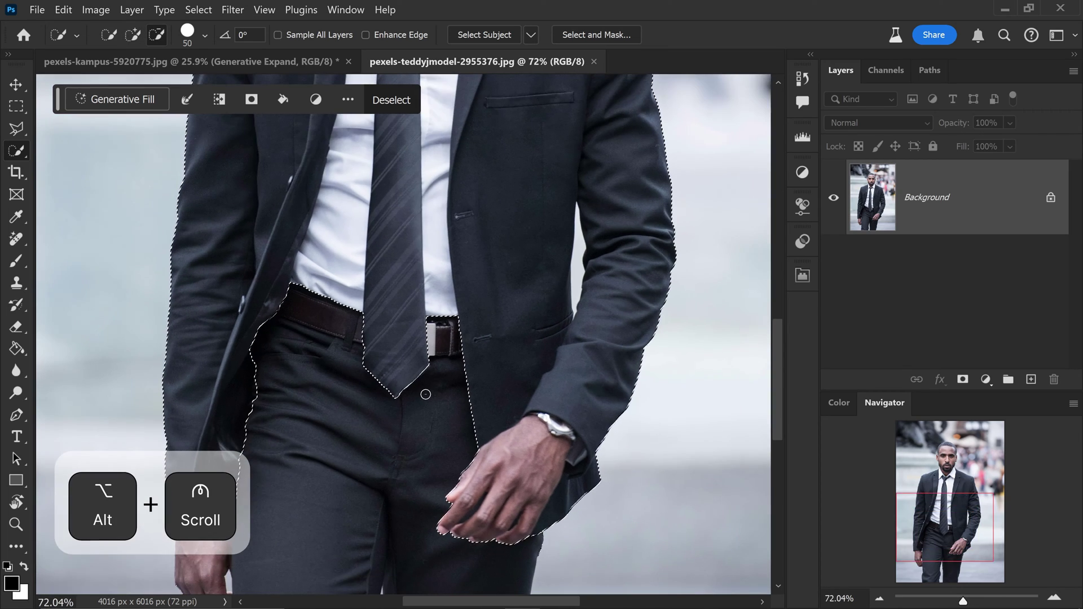
{"action": "left_click_drag", "start_coordinate": [357, 441], "coordinate": [396, 356]}
{"action": "scroll", "coordinate": [397, 357], "scroll_direction": "down", "scroll_amount": 1}
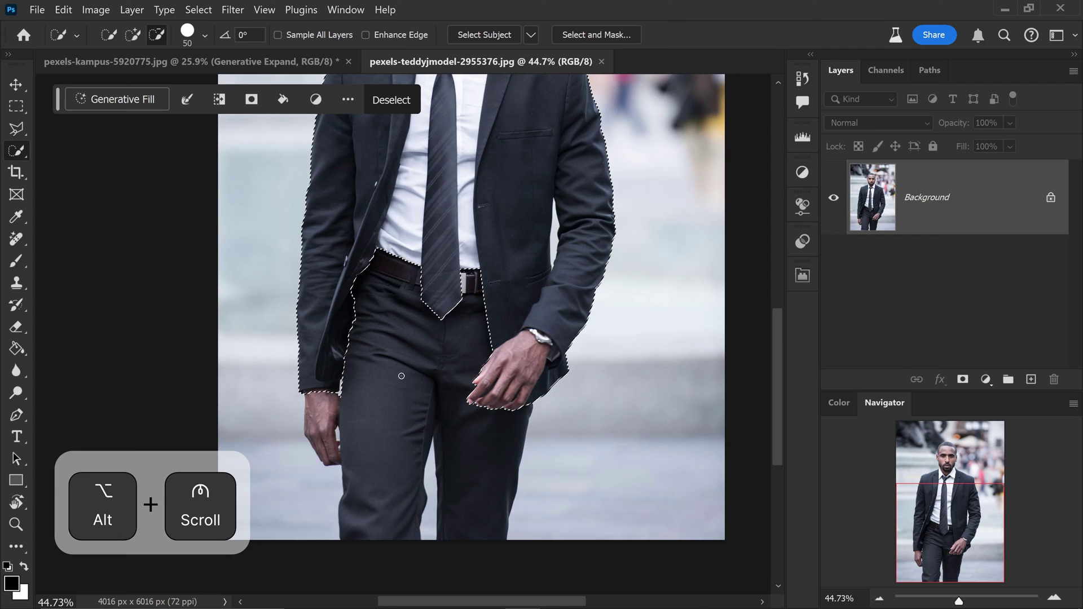
{"action": "scroll", "coordinate": [384, 339], "scroll_direction": "up", "scroll_amount": 5}
{"action": "left_click", "coordinate": [339, 374], "text": "alt"}
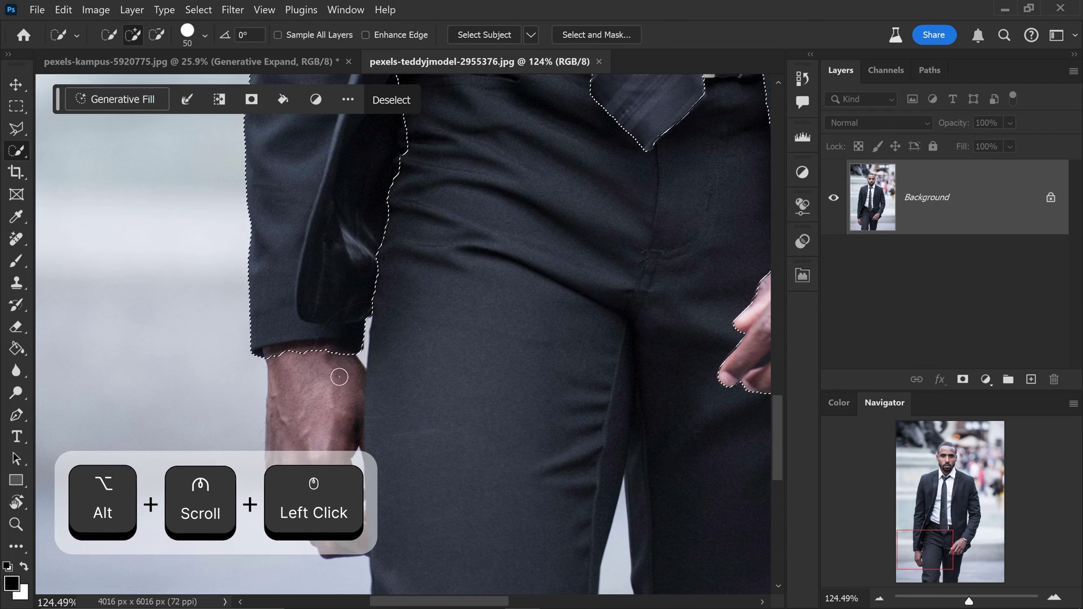
{"action": "mouse_move", "coordinate": [338, 375]}
{"action": "left_mouse_down"}
{"action": "mouse_move", "coordinate": [267, 359]}
{"action": "mouse_move", "coordinate": [306, 330]}
{"action": "mouse_move", "coordinate": [360, 345]}
{"action": "left_mouse_up"}
{"action": "left_click", "coordinate": [271, 363], "text": "alt"}
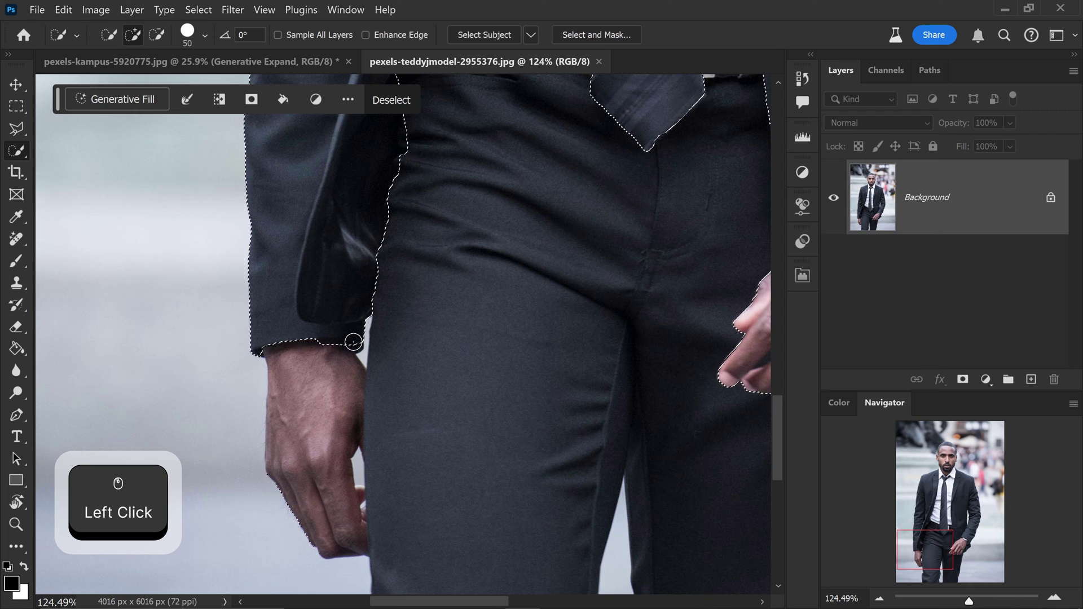
{"action": "scroll", "coordinate": [543, 268], "scroll_direction": "down", "scroll_amount": 2}
{"action": "left_click_drag", "start_coordinate": [544, 267], "coordinate": [544, 261]}
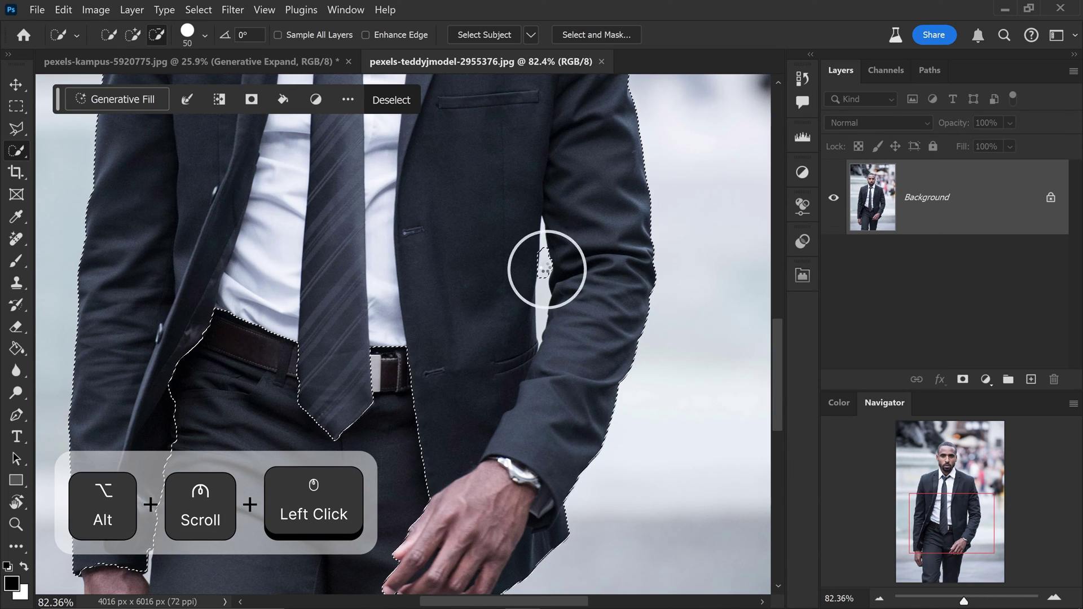
{"action": "scroll", "coordinate": [543, 267], "scroll_direction": "up", "scroll_amount": 3}
{"action": "scroll", "coordinate": [368, 376], "scroll_direction": "down", "scroll_amount": 1}
{"action": "scroll", "coordinate": [368, 375], "scroll_direction": "down", "scroll_amount": 5}
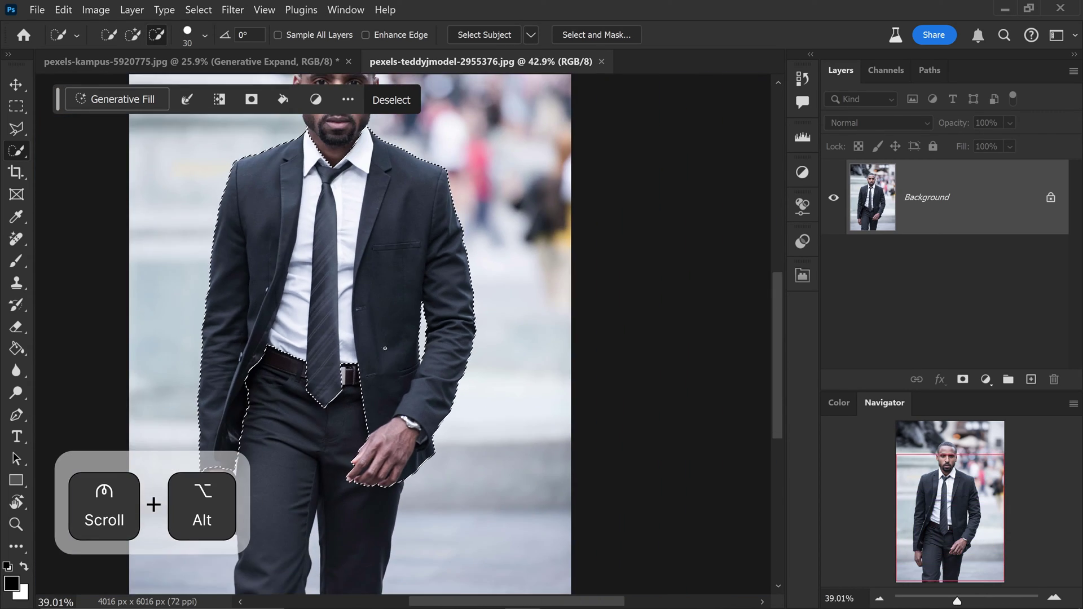
{"action": "left_click_drag", "start_coordinate": [293, 316], "coordinate": [348, 314]}
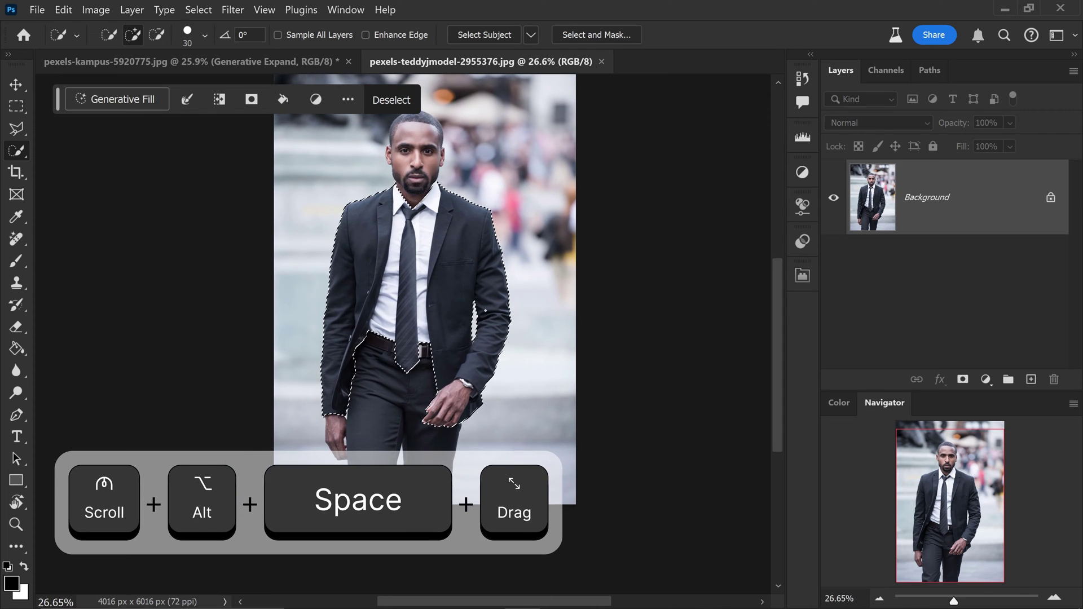
Mask the suit selection onto transparency and save a PNG copy named 'man in suit 1'.
{"action": "left_click", "coordinate": [963, 379]}
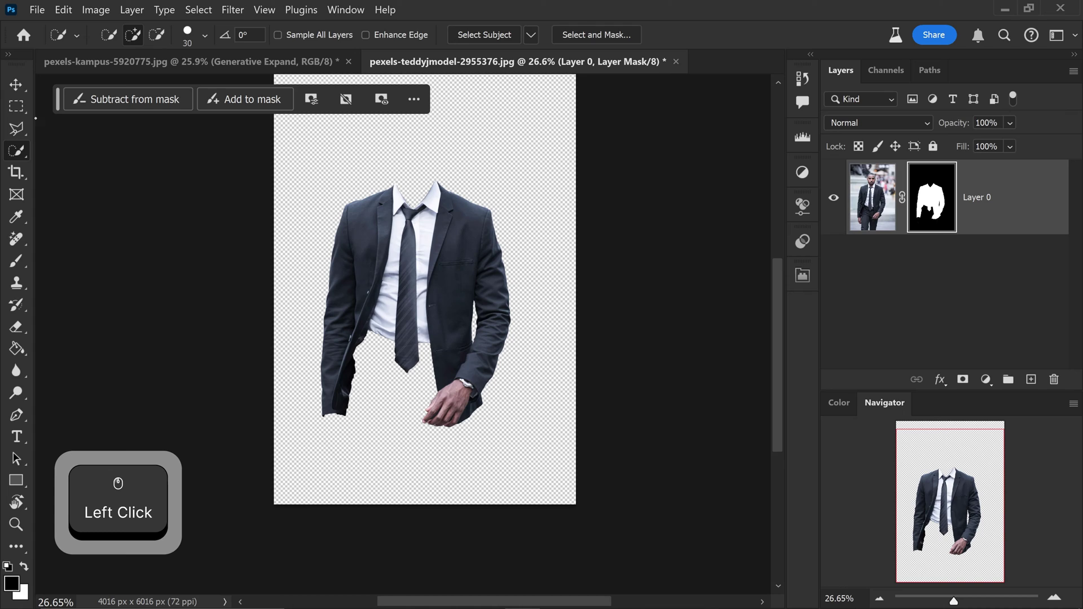
{"action": "left_click", "coordinate": [15, 84]}
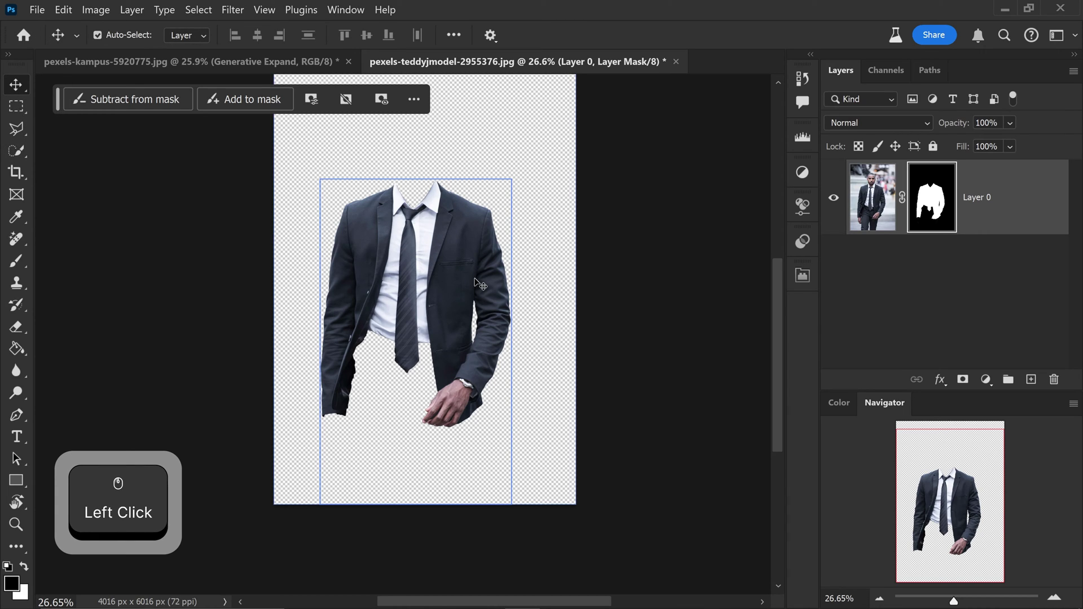
{"action": "key", "text": "ctrl+alt"}
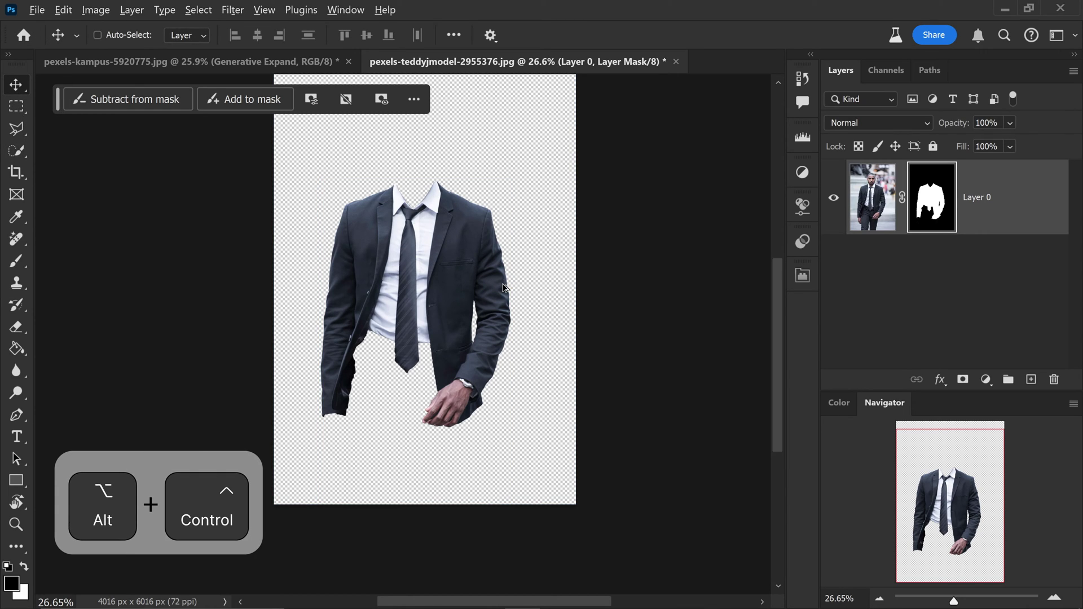
{"action": "key", "text": "ctrl+alt+s"}
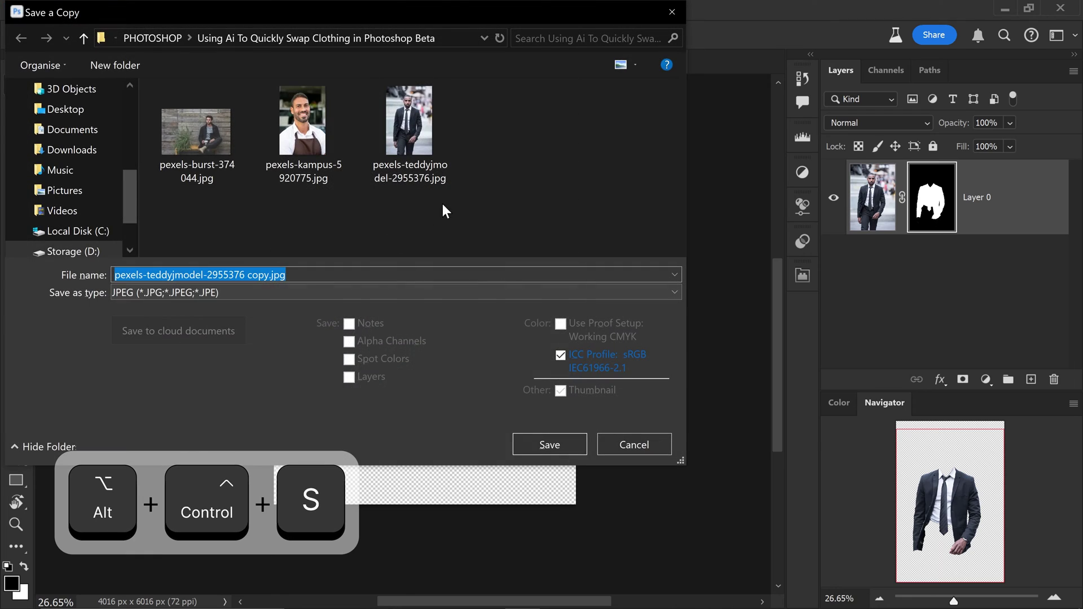
{"action": "left_click", "coordinate": [269, 290]}
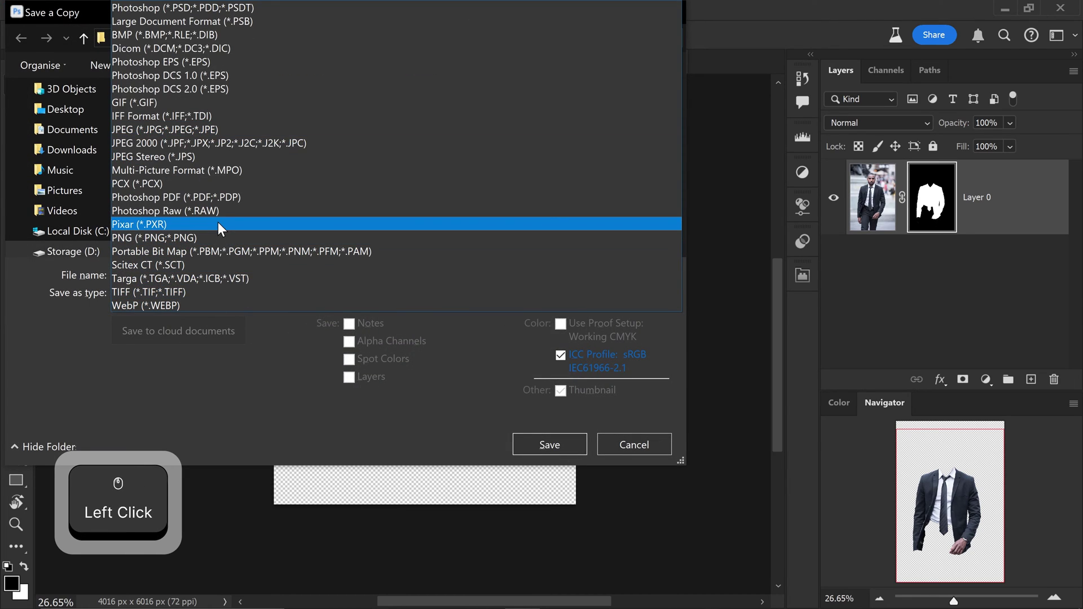
{"action": "left_click", "coordinate": [189, 236]}
{"action": "key", "text": "BackSpace"}
{"action": "type", "text": "man in suit"}
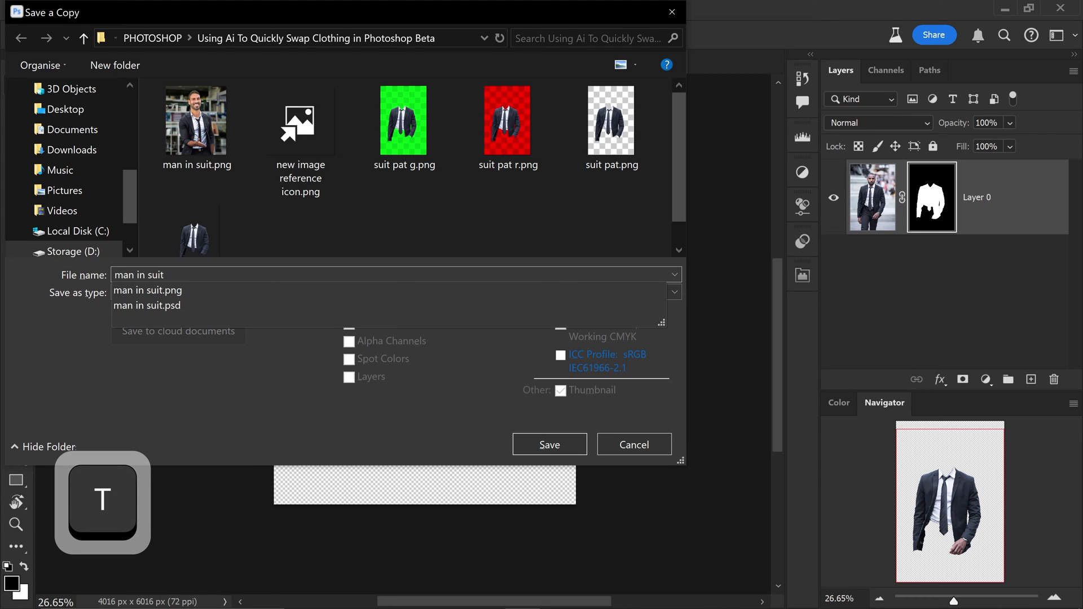
{"action": "type", "text": " 1"}
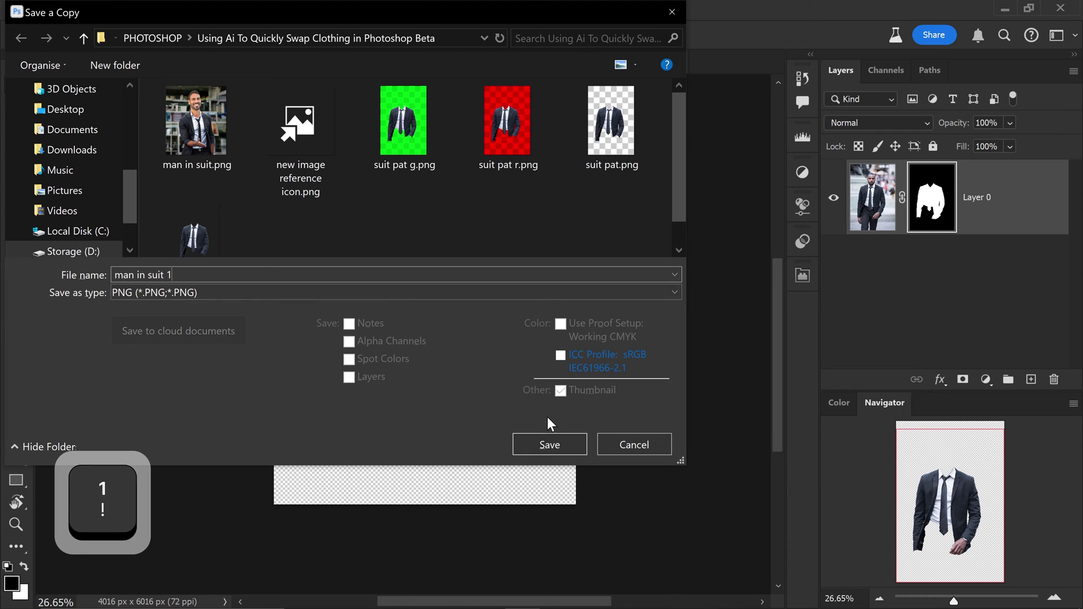
{"action": "left_click", "coordinate": [550, 445]}
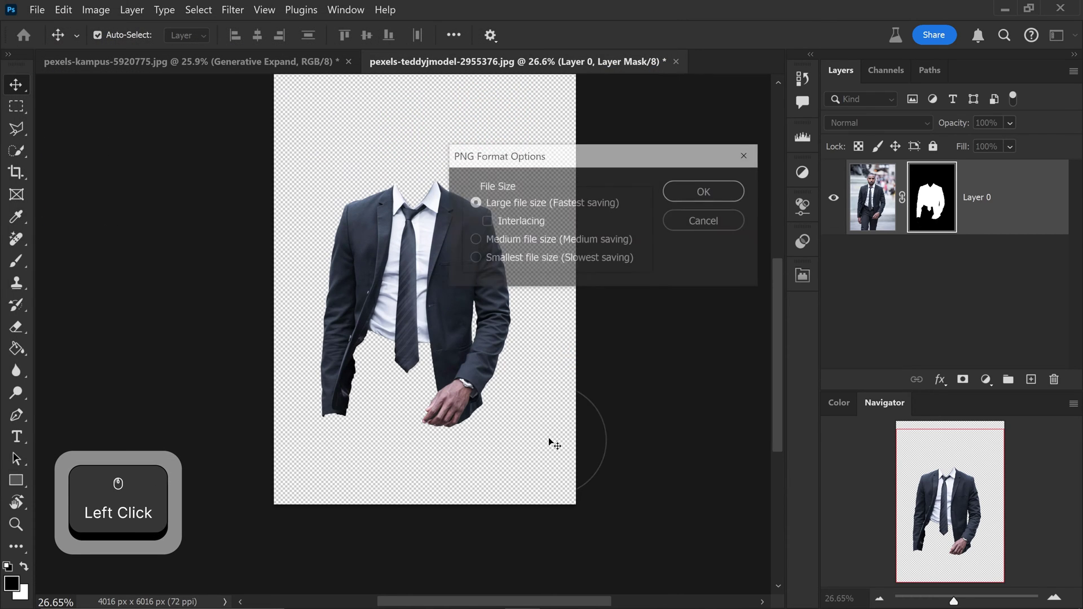
{"action": "left_click", "coordinate": [728, 194]}
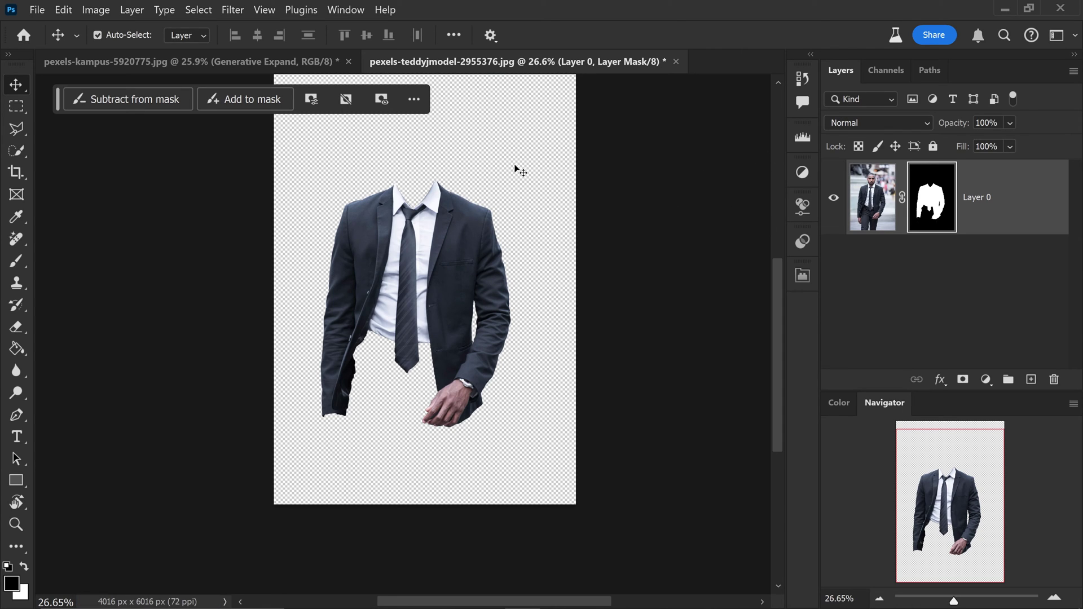
On the apron photo, start Generative Fill and load man in suit 1.png as the reference image.
{"action": "left_click", "coordinate": [252, 63]}
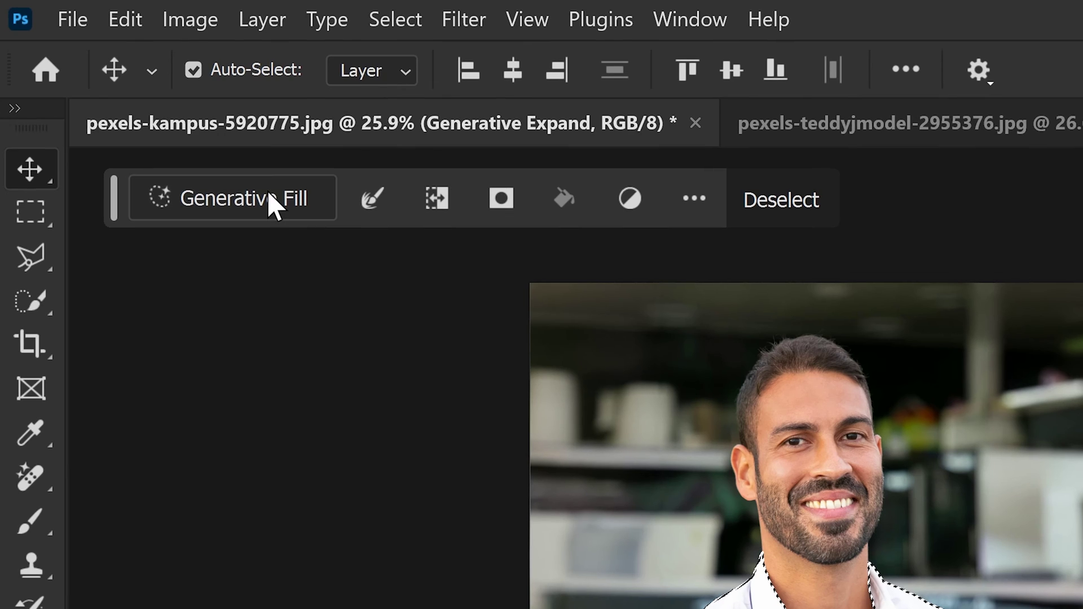
{"action": "left_click", "coordinate": [163, 132]}
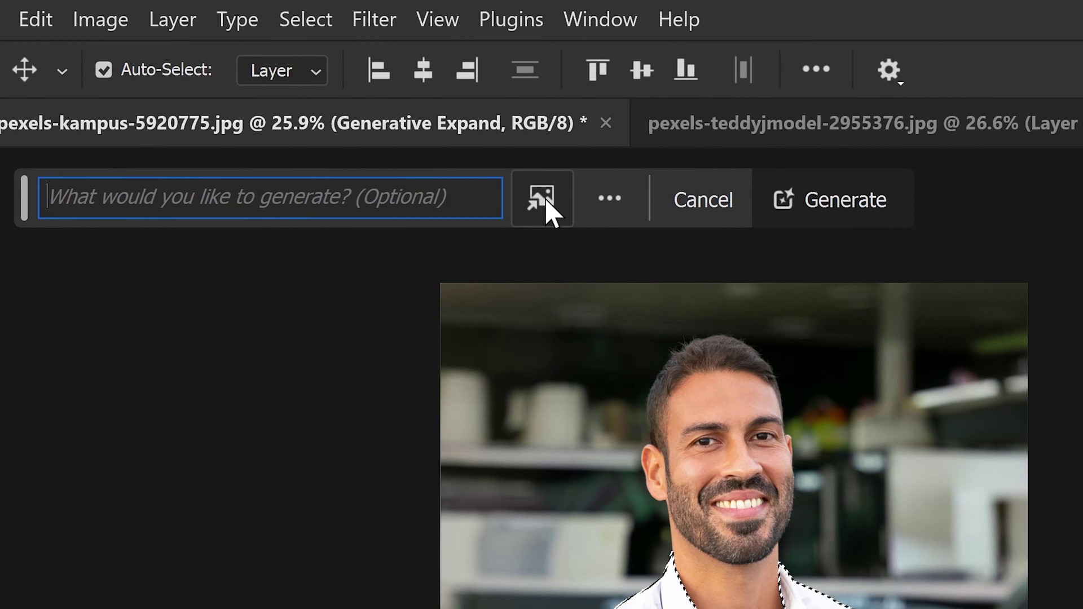
{"action": "left_click", "coordinate": [547, 206]}
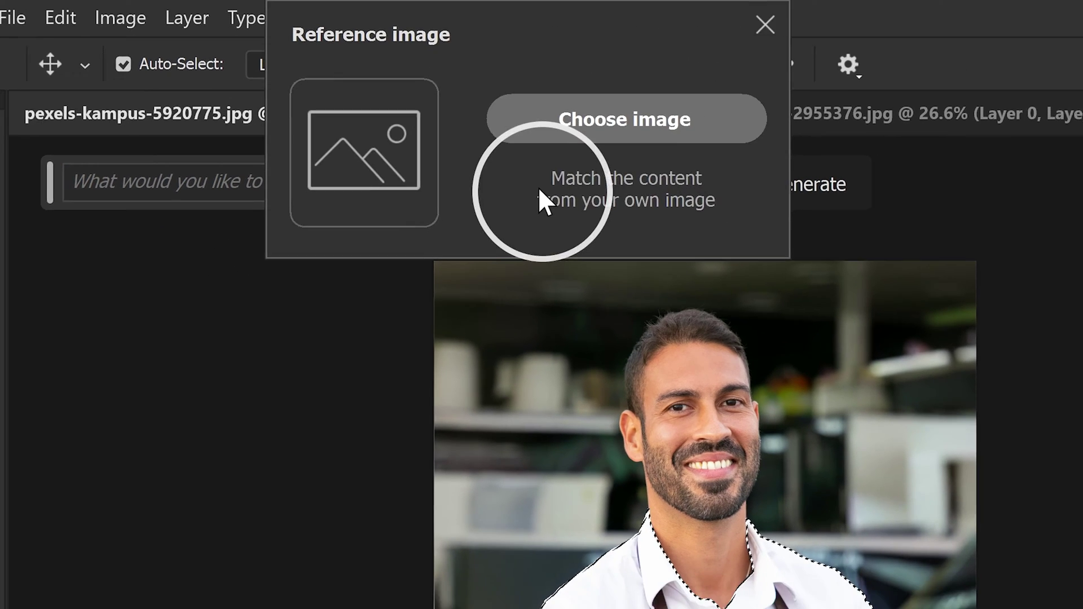
{"action": "left_click", "coordinate": [647, 120]}
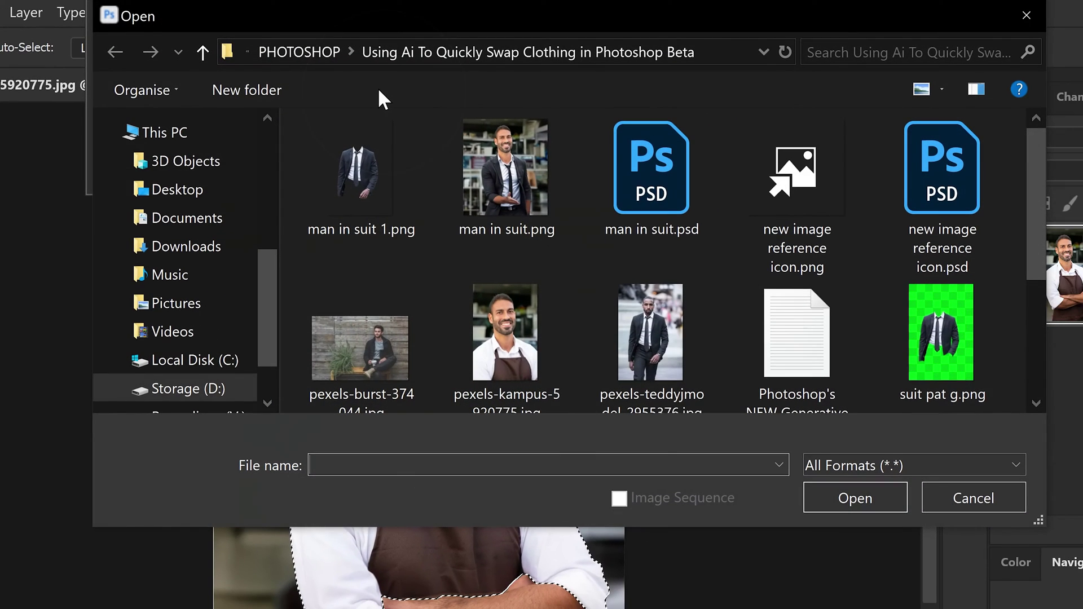
{"action": "left_click", "coordinate": [355, 168]}
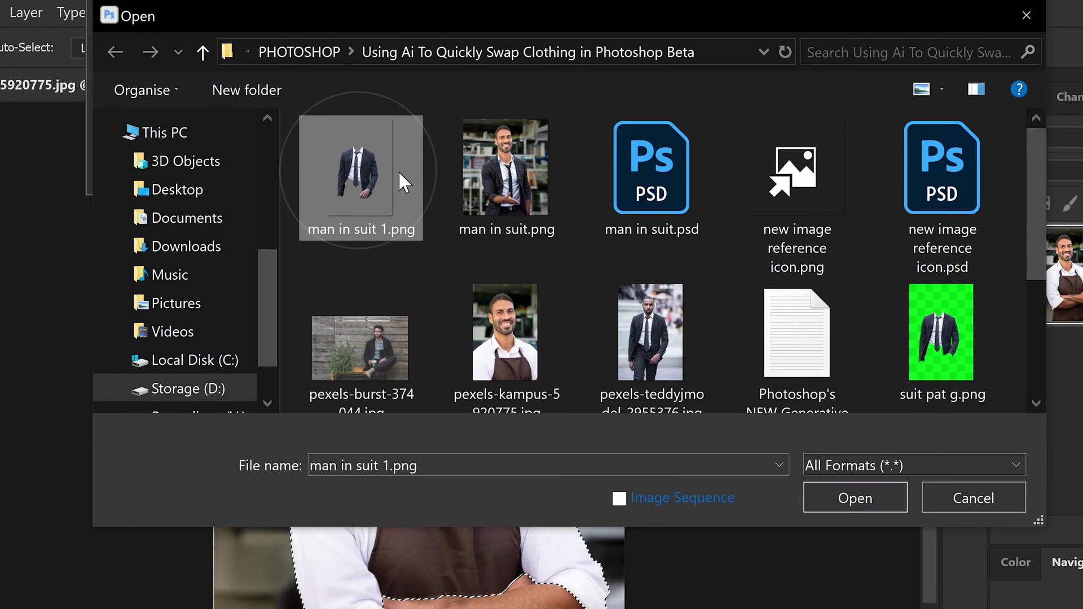
{"action": "left_click", "coordinate": [862, 496]}
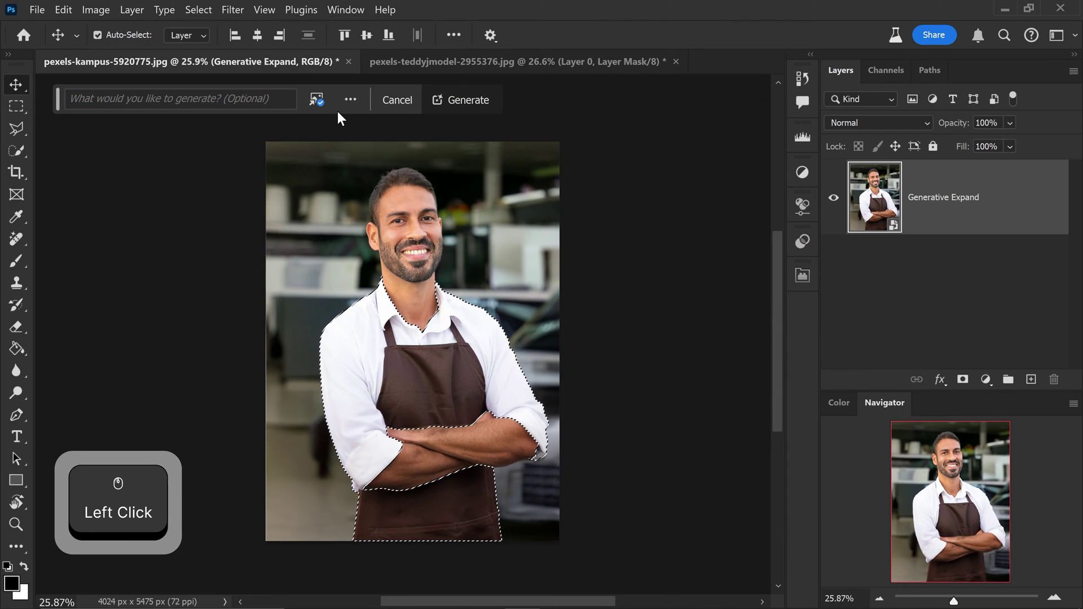
Generate a fill over the apron selection with the prompt 'black suit'.
{"action": "left_click", "coordinate": [221, 102]}
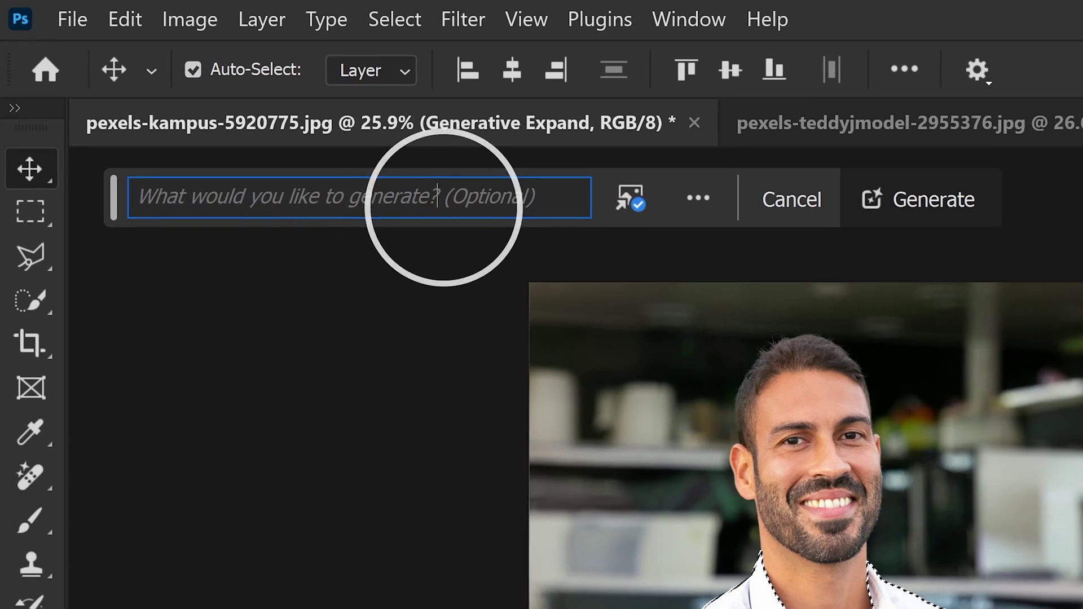
{"action": "type", "text": "s"}
{"action": "key", "text": "BackSpace"}
{"action": "type", "text": "bla"}
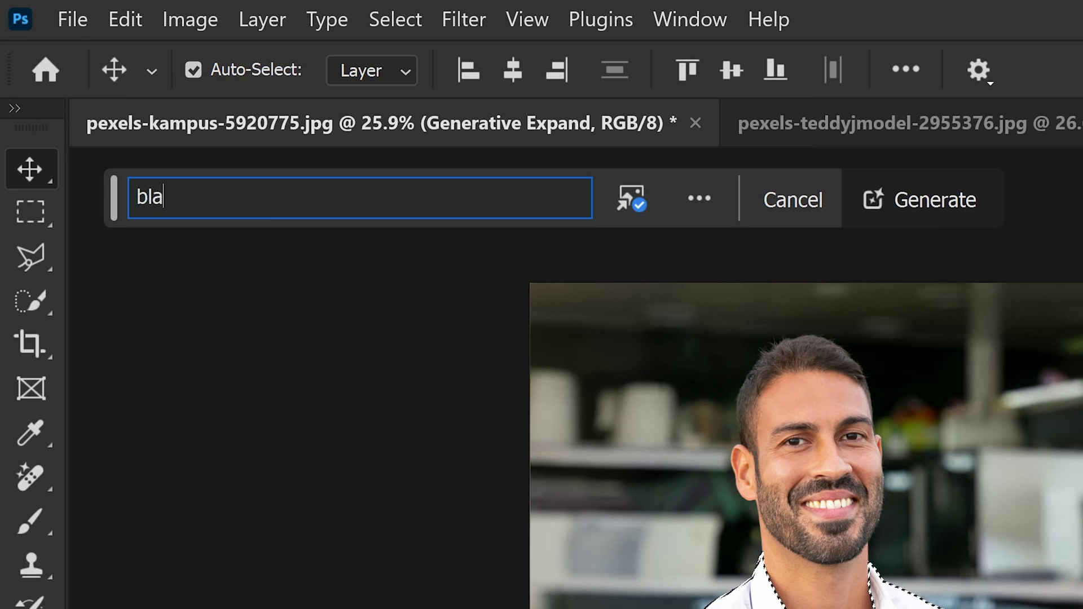
{"action": "type", "text": "ck suit"}
{"action": "left_click", "coordinate": [903, 201]}
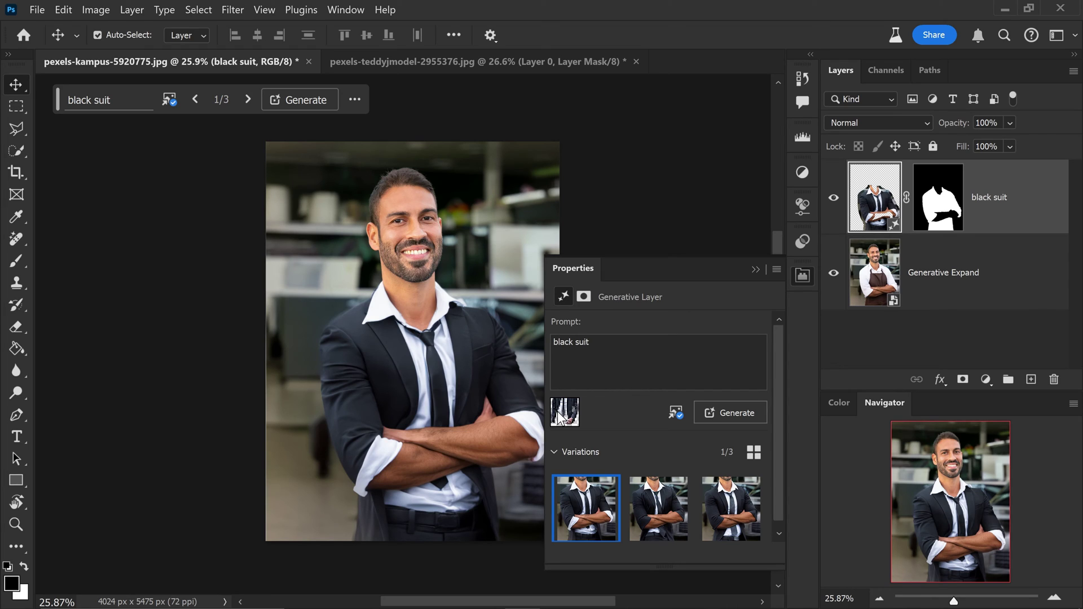
Preview the second and third suit variations, then return to the first.
{"action": "left_click", "coordinate": [650, 504]}
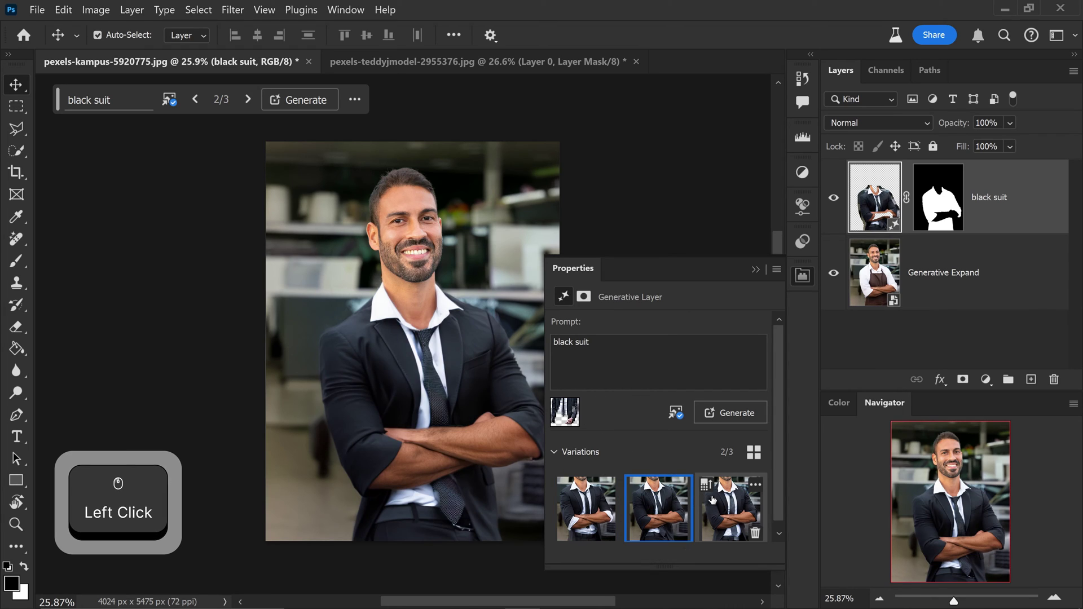
{"action": "left_click", "coordinate": [728, 506]}
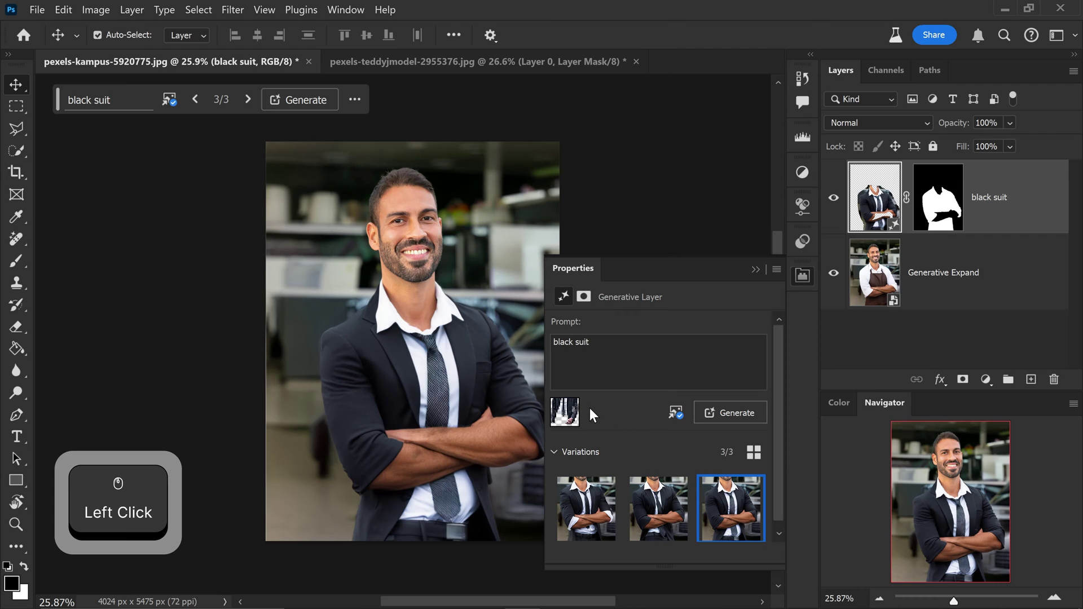
{"action": "left_click", "coordinate": [608, 504]}
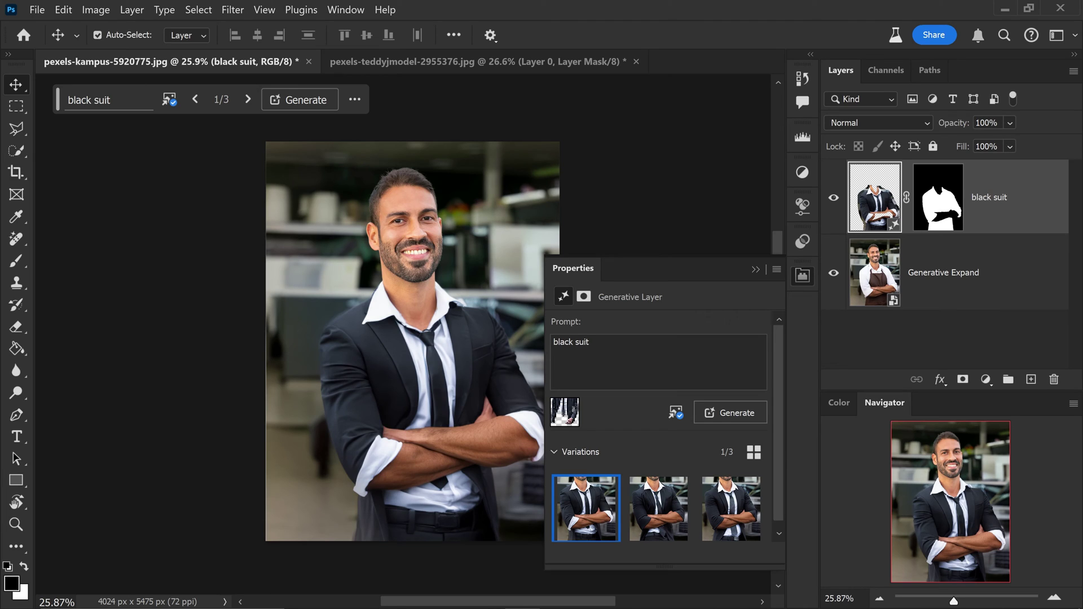
Export the first black suit variation as its own layer.
{"action": "left_click", "coordinate": [375, 313]}
{"action": "mouse_move", "coordinate": [593, 500]}
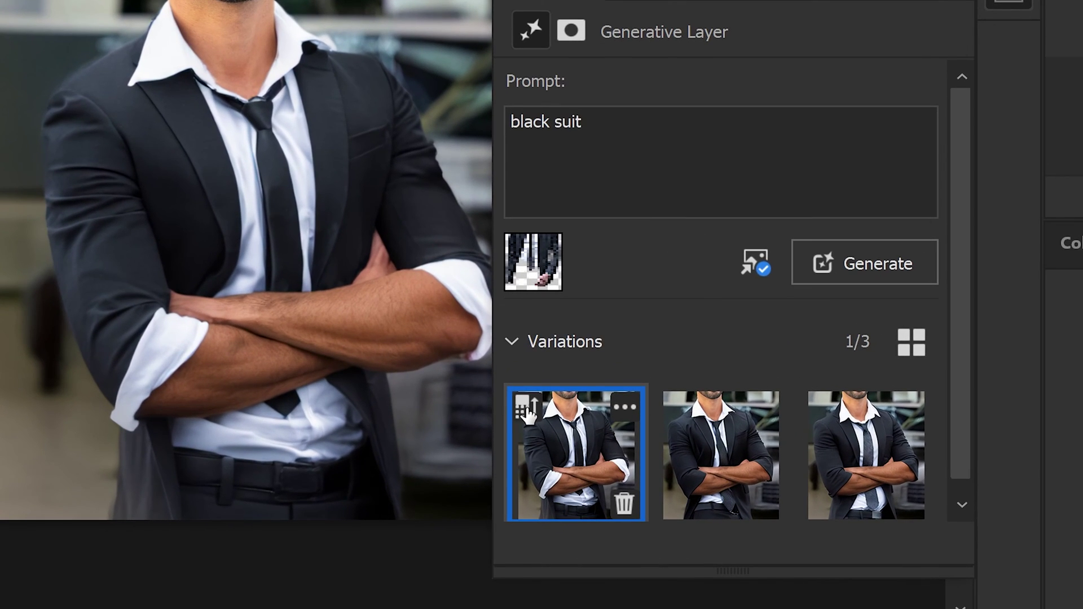
{"action": "left_click", "coordinate": [529, 417]}
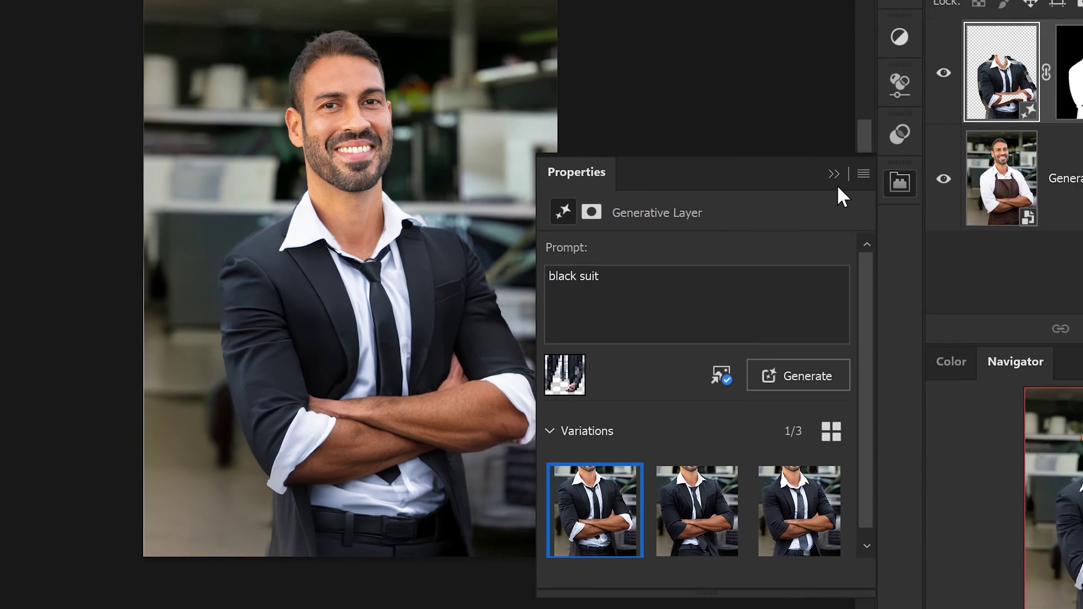
Collapse the Properties panel and zoom in on the man's face, neck and shirt collar.
{"action": "left_click", "coordinate": [851, 152]}
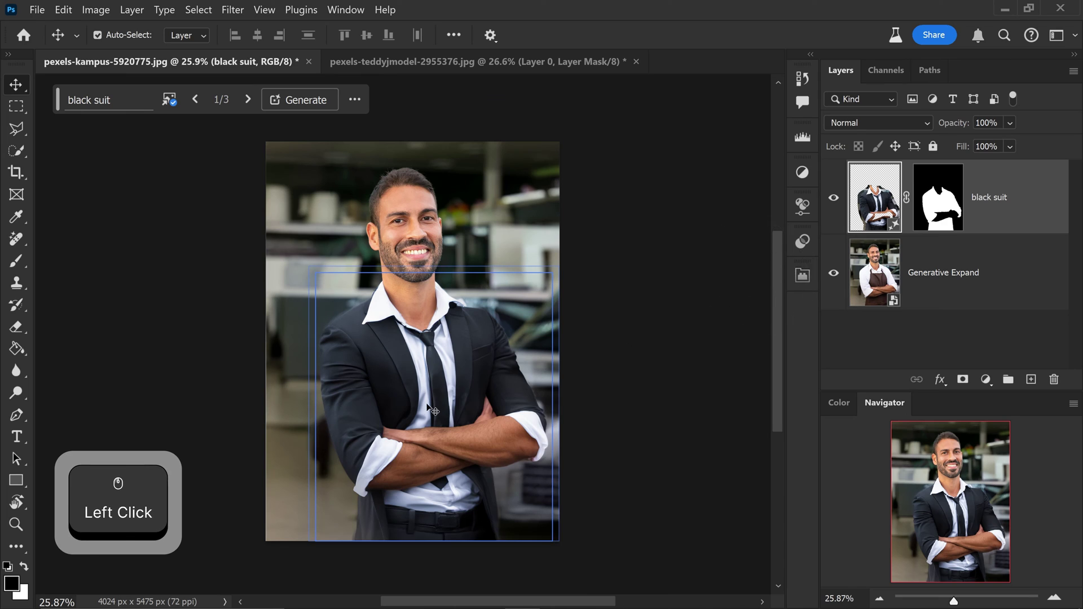
{"action": "scroll", "coordinate": [427, 405], "scroll_direction": "up", "scroll_amount": 5, "text": "alt"}
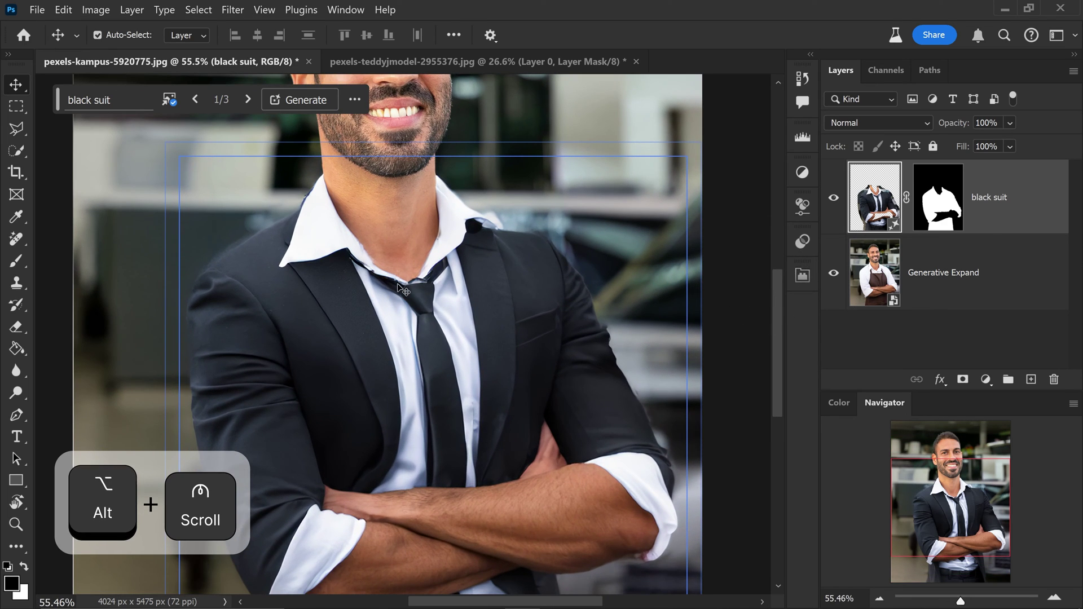
{"action": "left_click_drag", "start_coordinate": [401, 288], "coordinate": [423, 338]}
{"action": "left_click", "coordinate": [451, 302]}
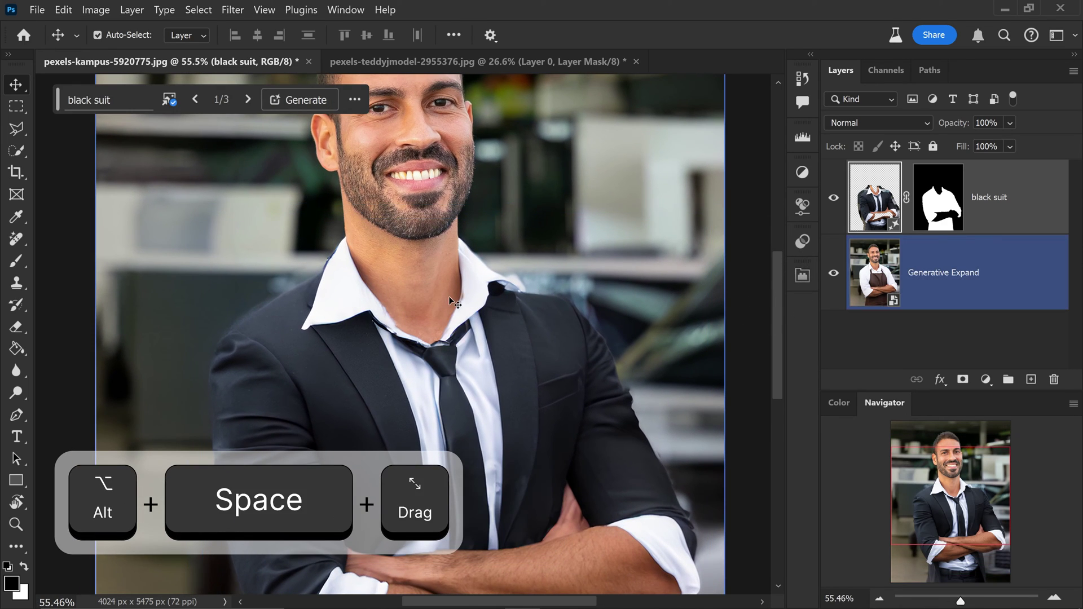
{"action": "left_click", "coordinate": [524, 309]}
{"action": "left_click", "coordinate": [536, 264]}
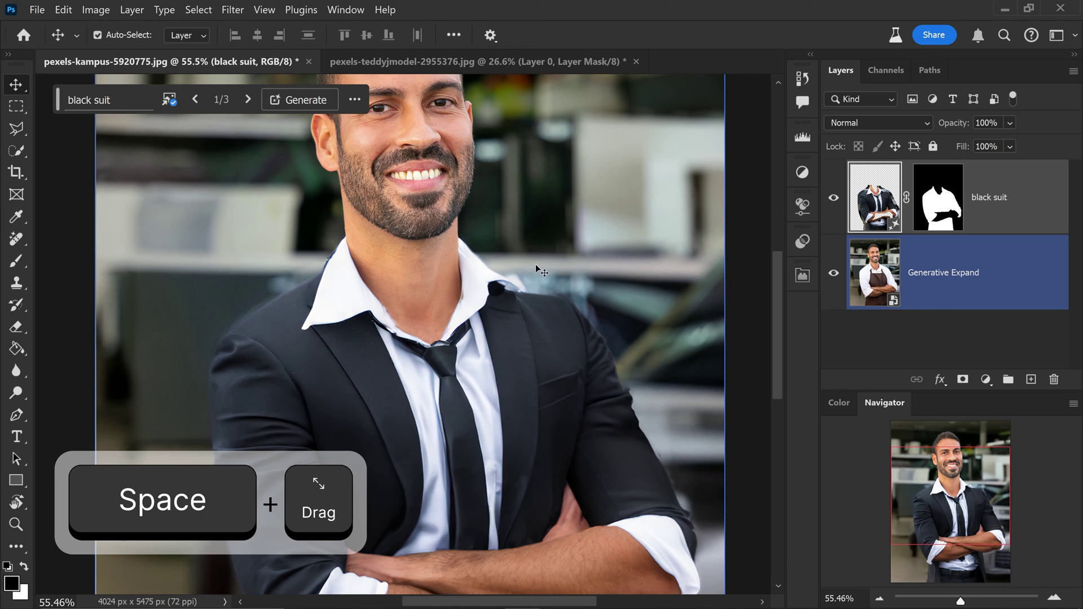
{"action": "left_click", "coordinate": [66, 187]}
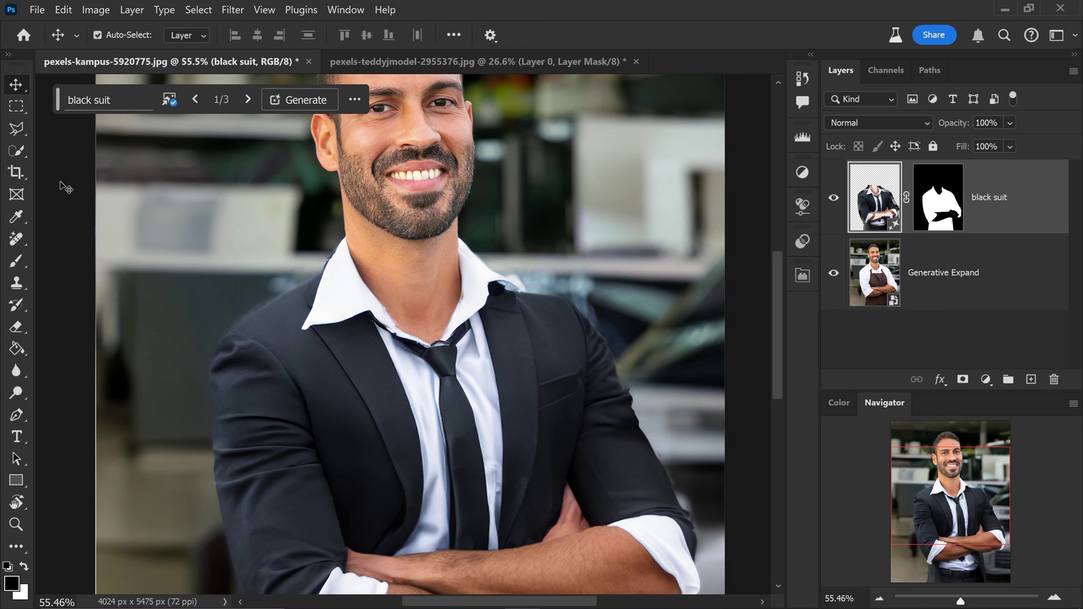
Lasso both sides of the shirt collar and regenerate them with an empty-prompt Generative Fill.
{"action": "right_click", "coordinate": [15, 133]}
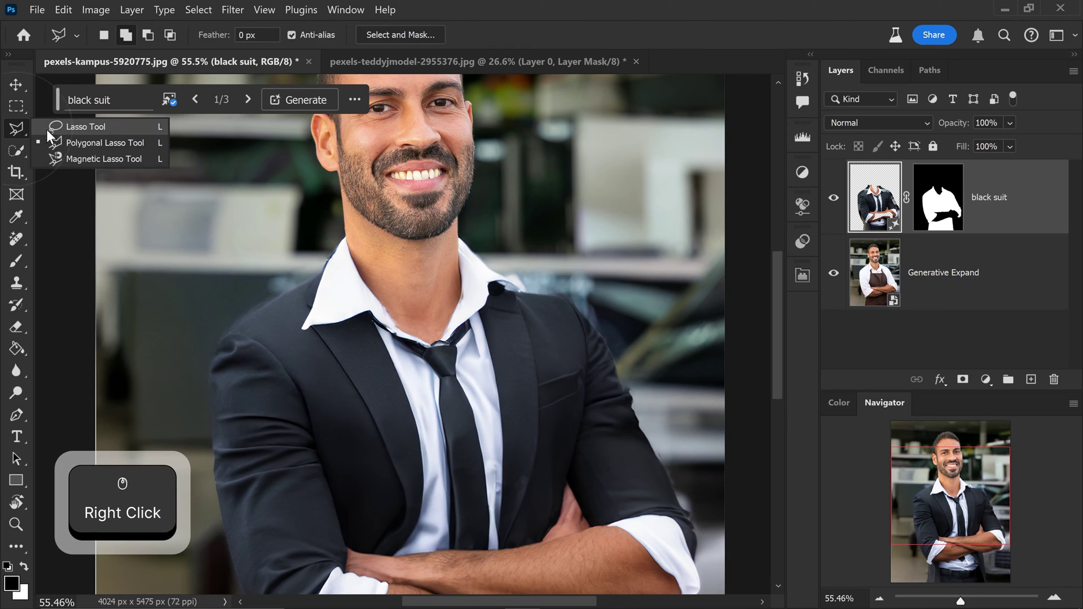
{"action": "left_click", "coordinate": [77, 125]}
{"action": "mouse_move", "coordinate": [348, 239]}
{"action": "left_mouse_down"}
{"action": "mouse_move", "coordinate": [396, 303]}
{"action": "mouse_move", "coordinate": [399, 337]}
{"action": "mouse_move", "coordinate": [355, 326]}
{"action": "mouse_move", "coordinate": [298, 337]}
{"action": "mouse_move", "coordinate": [293, 318]}
{"action": "mouse_move", "coordinate": [347, 235]}
{"action": "left_mouse_up"}
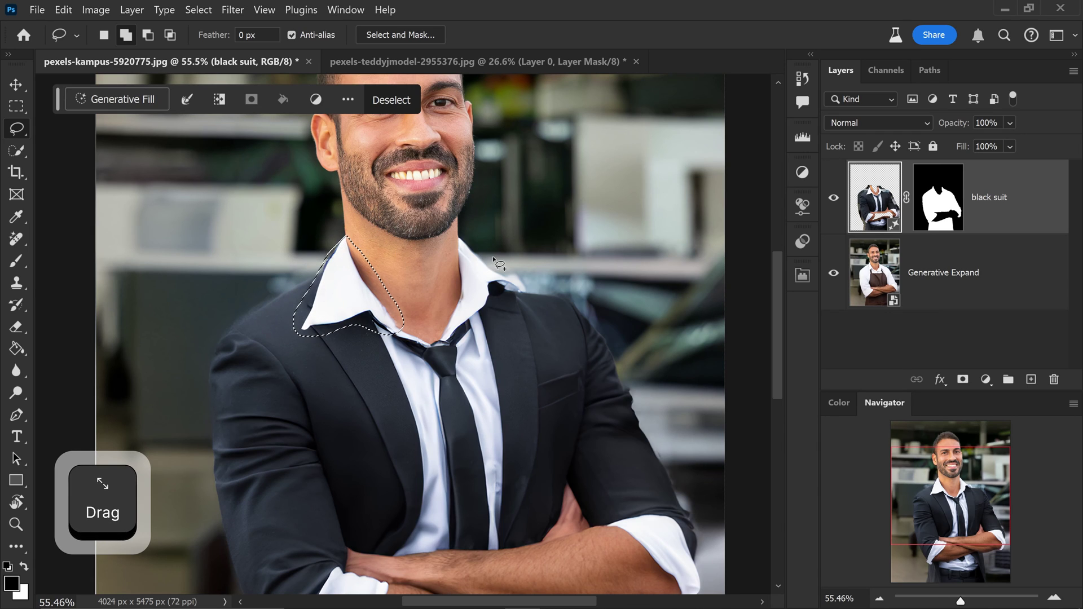
{"action": "mouse_move", "coordinate": [473, 241]}
{"action": "left_mouse_down"}
{"action": "mouse_move", "coordinate": [527, 294]}
{"action": "mouse_move", "coordinate": [495, 302]}
{"action": "mouse_move", "coordinate": [444, 344]}
{"action": "mouse_move", "coordinate": [454, 236]}
{"action": "left_mouse_up"}
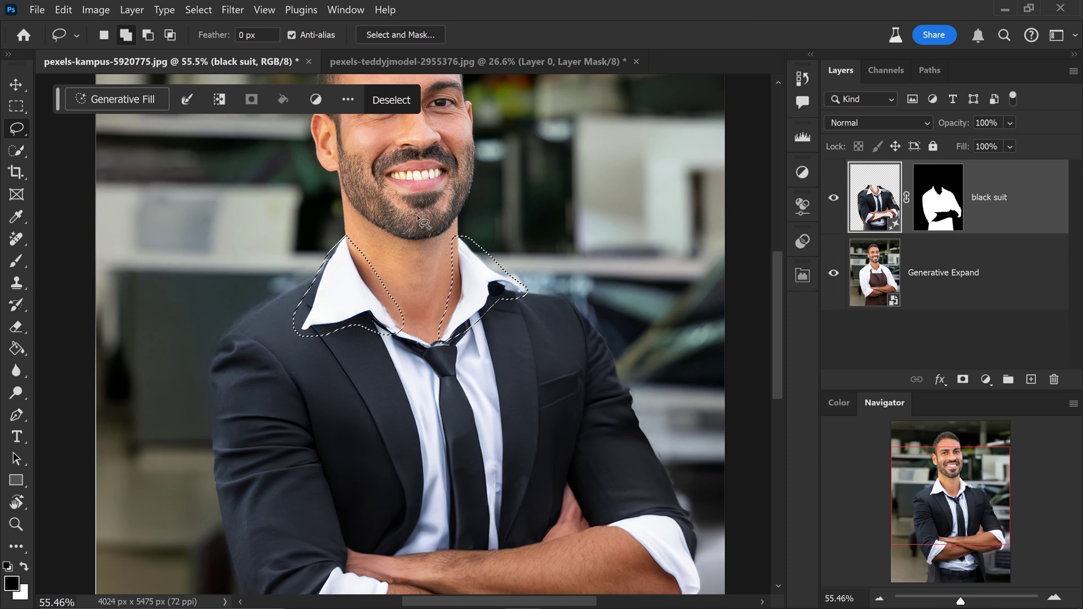
{"action": "left_click", "coordinate": [115, 99]}
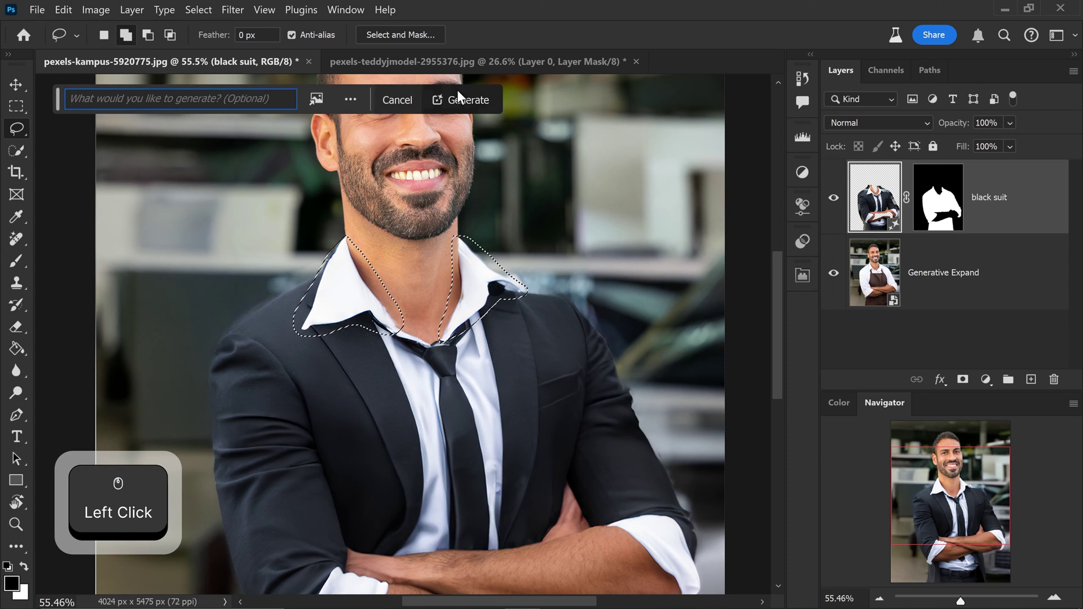
{"action": "left_click", "coordinate": [469, 97]}
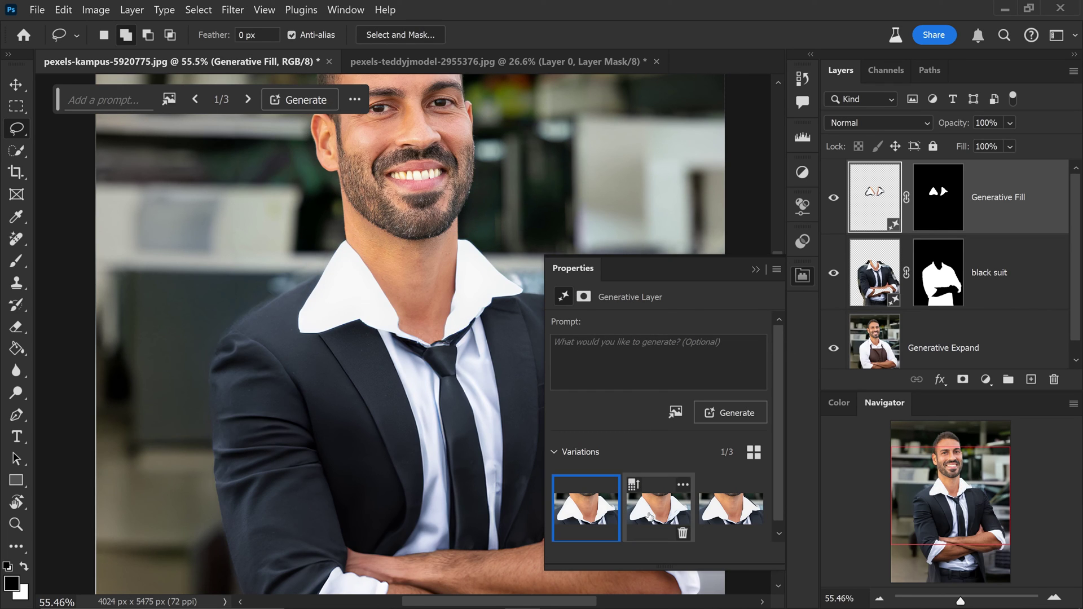
Preview the three collar variations, then return to the first one.
{"action": "left_click", "coordinate": [650, 515]}
{"action": "left_click", "coordinate": [731, 507]}
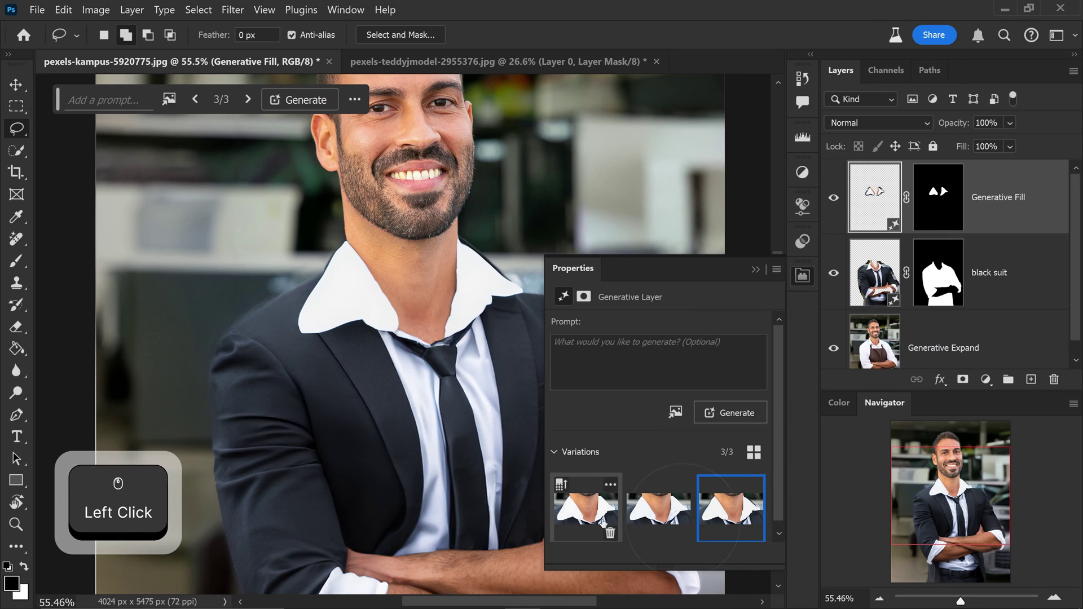
{"action": "left_click", "coordinate": [601, 518]}
Regenerate the collar with the prompt 'small t-shirt collar'.
{"action": "left_click", "coordinate": [625, 343]}
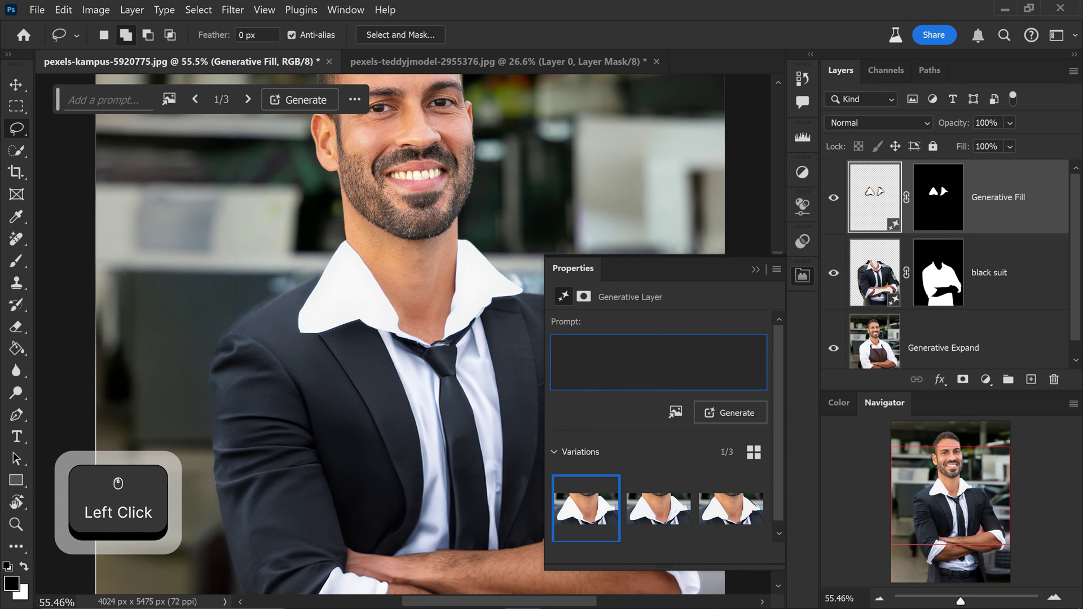
{"action": "type", "text": "small t"}
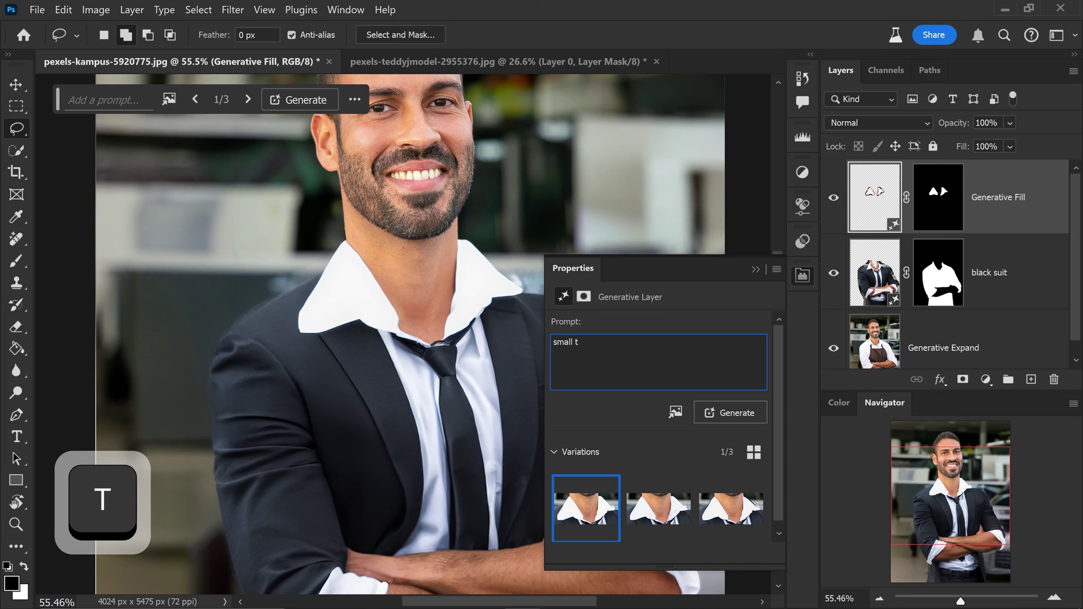
{"action": "type", "text": "-shirt collar"}
{"action": "left_click", "coordinate": [734, 411]}
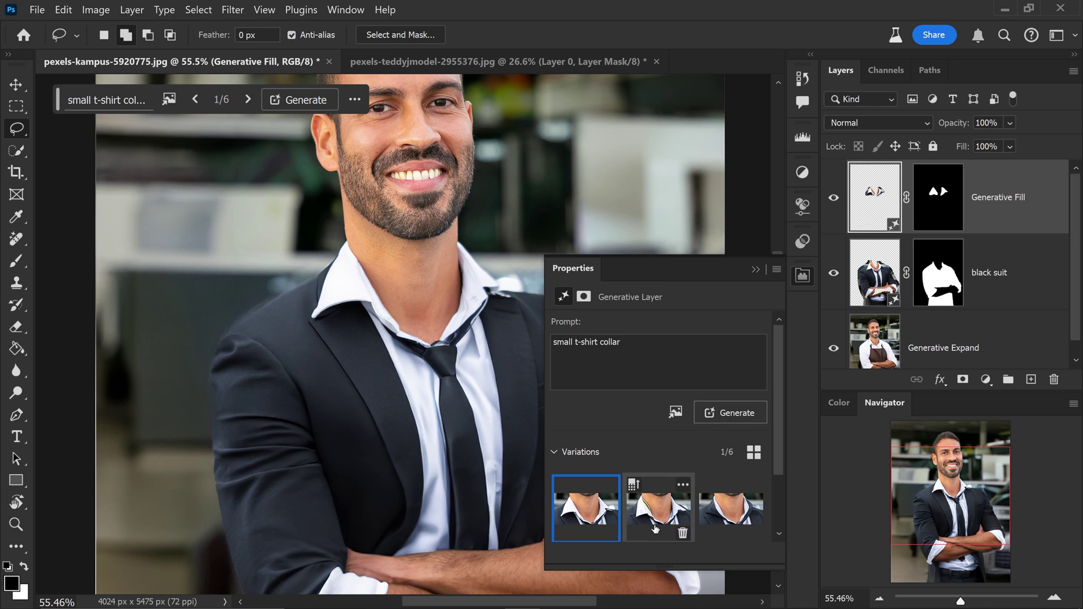
Collapse the Properties panel and zoom around the suit with the Move tool active.
{"action": "left_click", "coordinate": [755, 270]}
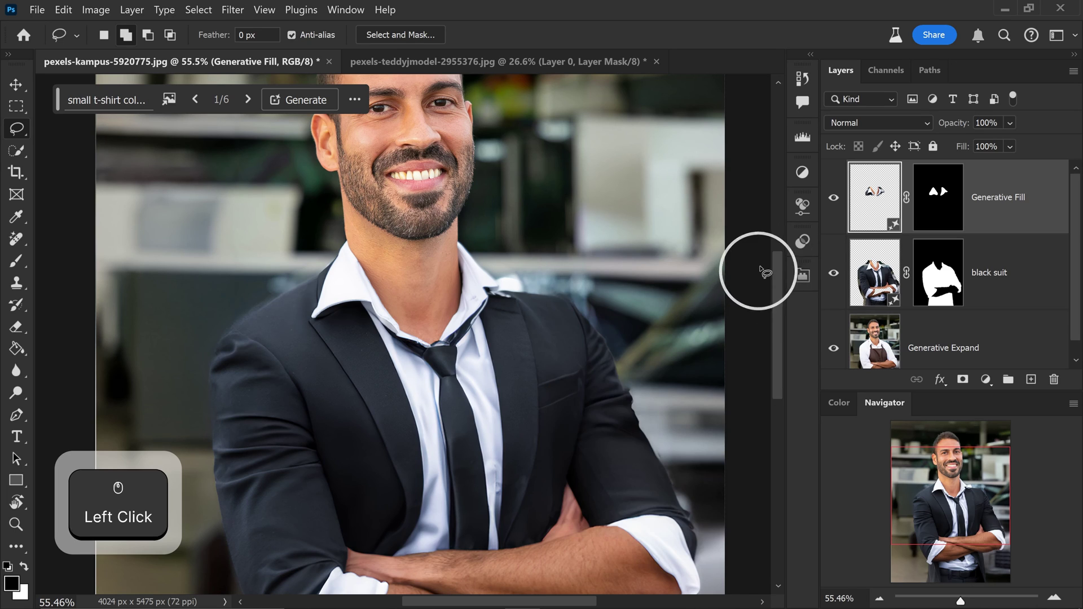
{"action": "scroll", "coordinate": [464, 363], "scroll_direction": "down", "scroll_amount": 2, "text": "alt"}
{"action": "scroll", "coordinate": [463, 362], "scroll_direction": "down", "scroll_amount": 1, "text": "alt"}
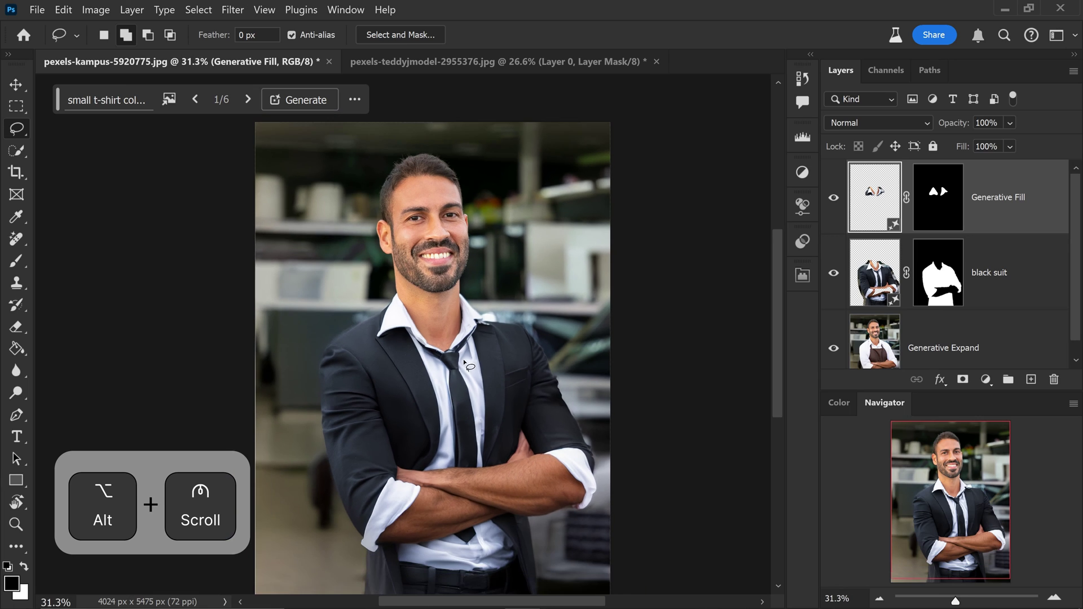
{"action": "key", "text": "v"}
{"action": "scroll", "coordinate": [485, 367], "scroll_direction": "down", "scroll_amount": 1, "text": "alt"}
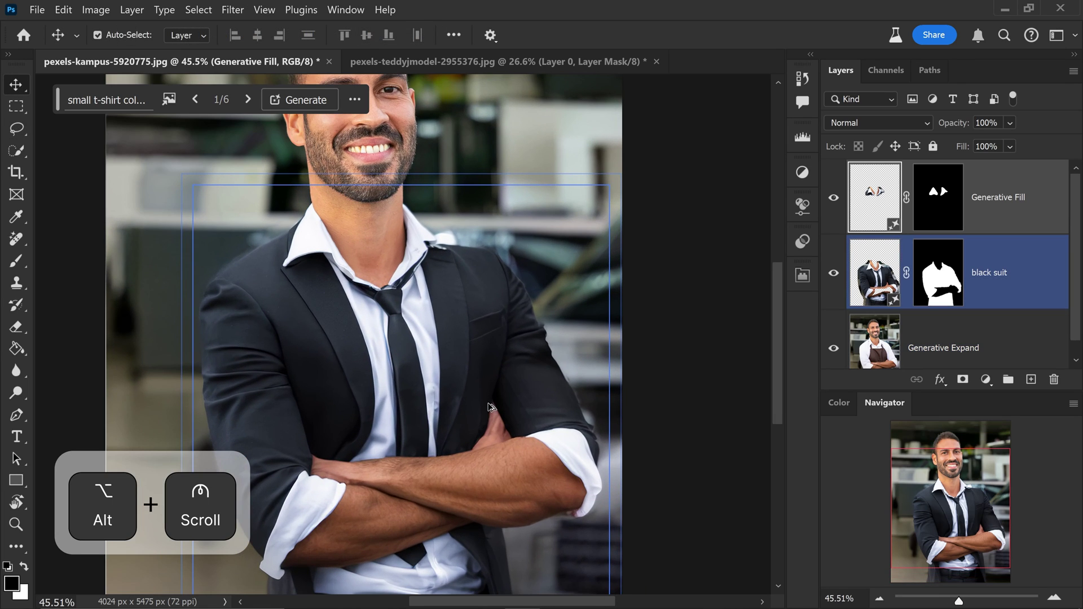
{"action": "scroll", "coordinate": [482, 418], "scroll_direction": "up", "scroll_amount": 2, "text": "alt"}
Select the black suit layer, then the Generative Expand layer, to inspect the suit.
{"action": "left_click", "coordinate": [344, 509]}
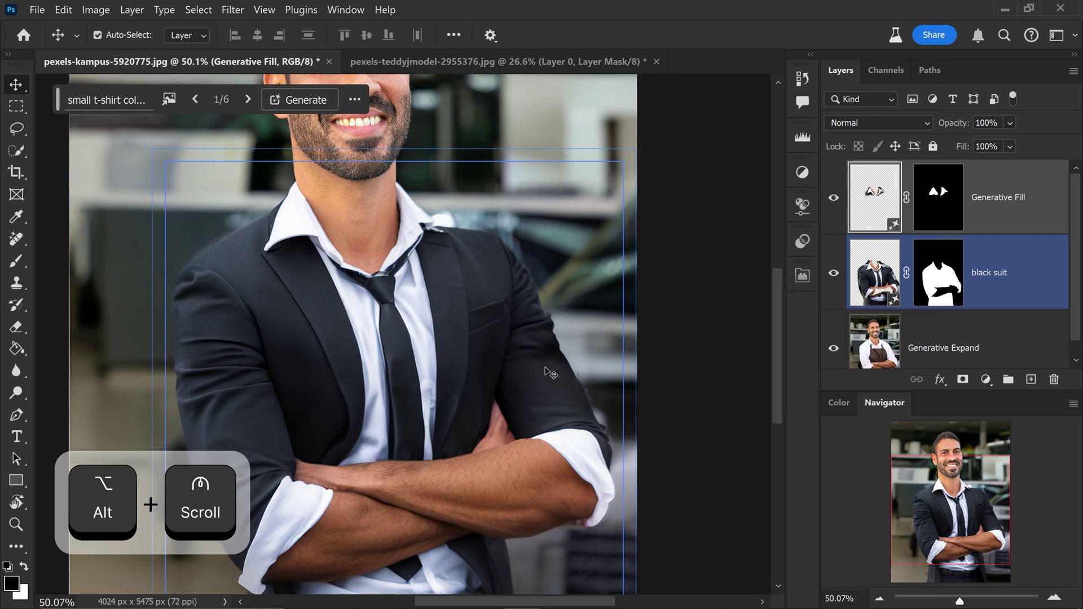
{"action": "scroll", "coordinate": [501, 432], "scroll_direction": "up", "scroll_amount": 2, "text": "alt"}
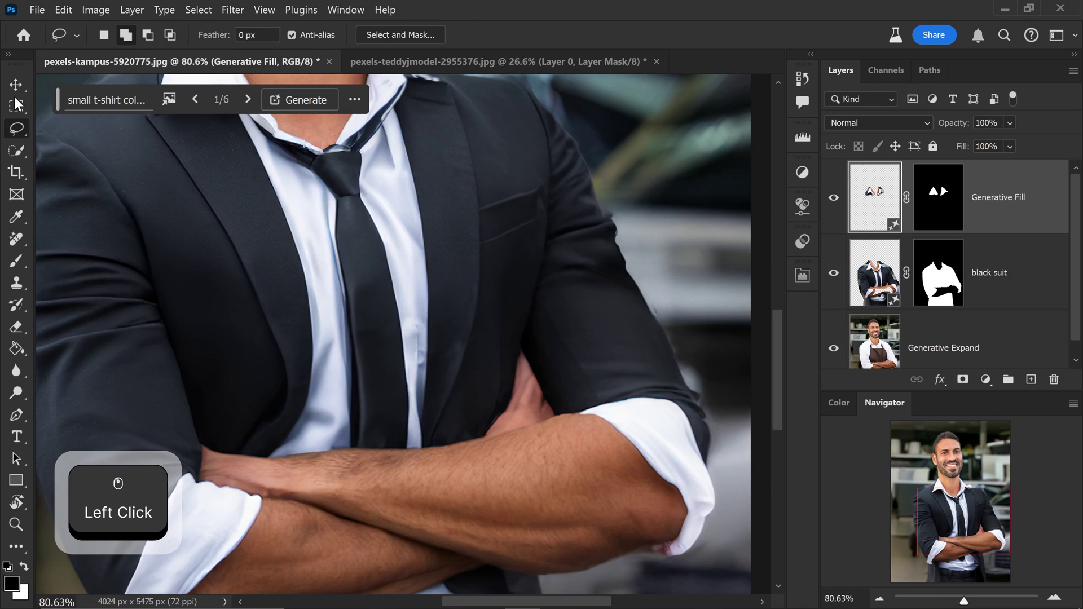
{"action": "left_click", "coordinate": [16, 85]}
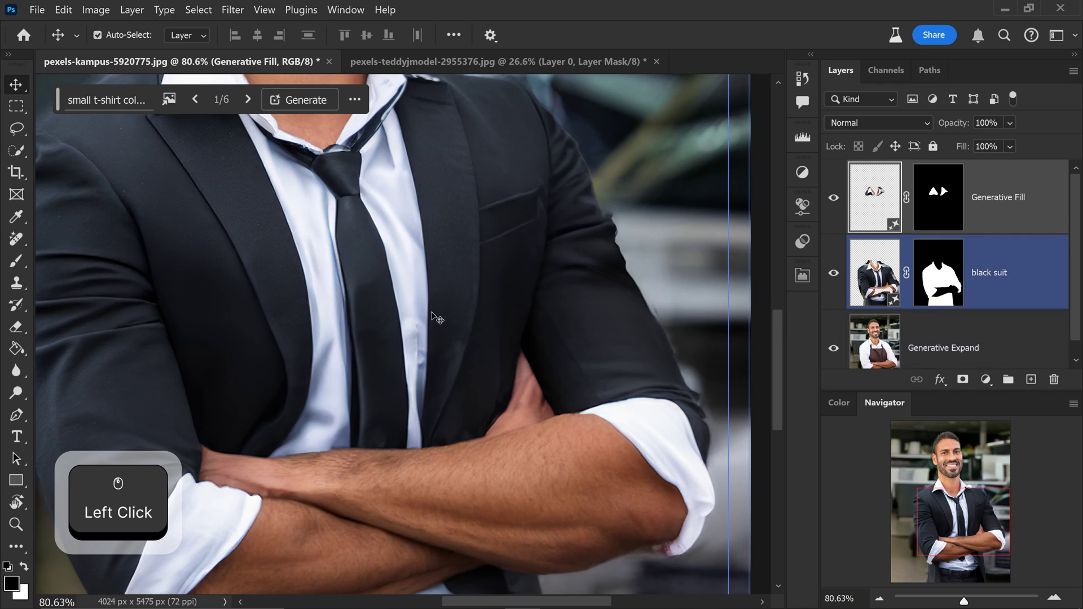
{"action": "scroll", "coordinate": [428, 354], "scroll_direction": "up", "scroll_amount": 2}
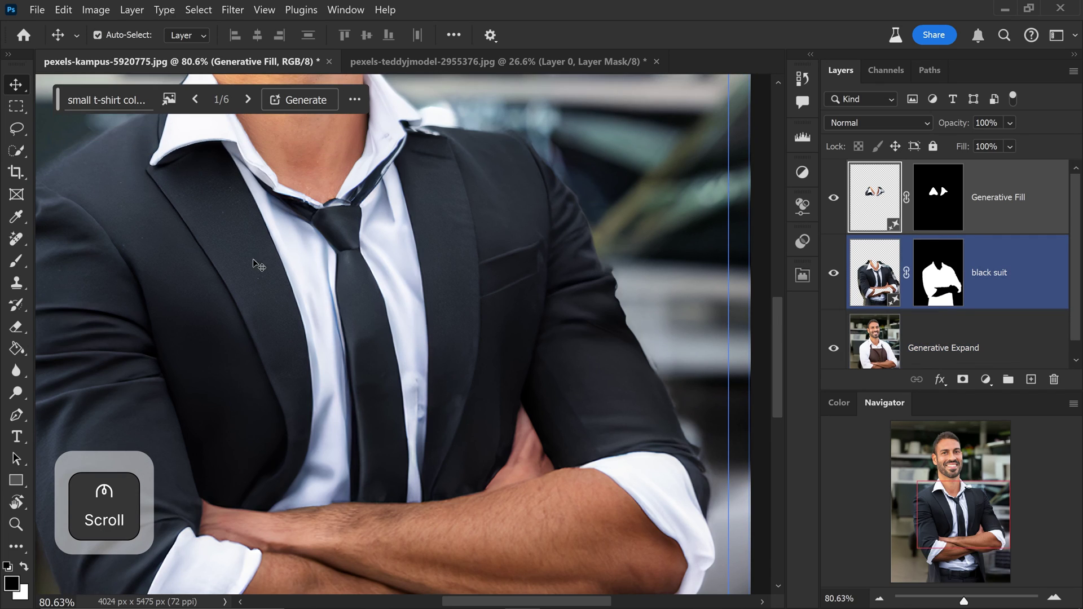
{"action": "left_click", "coordinate": [1043, 332]}
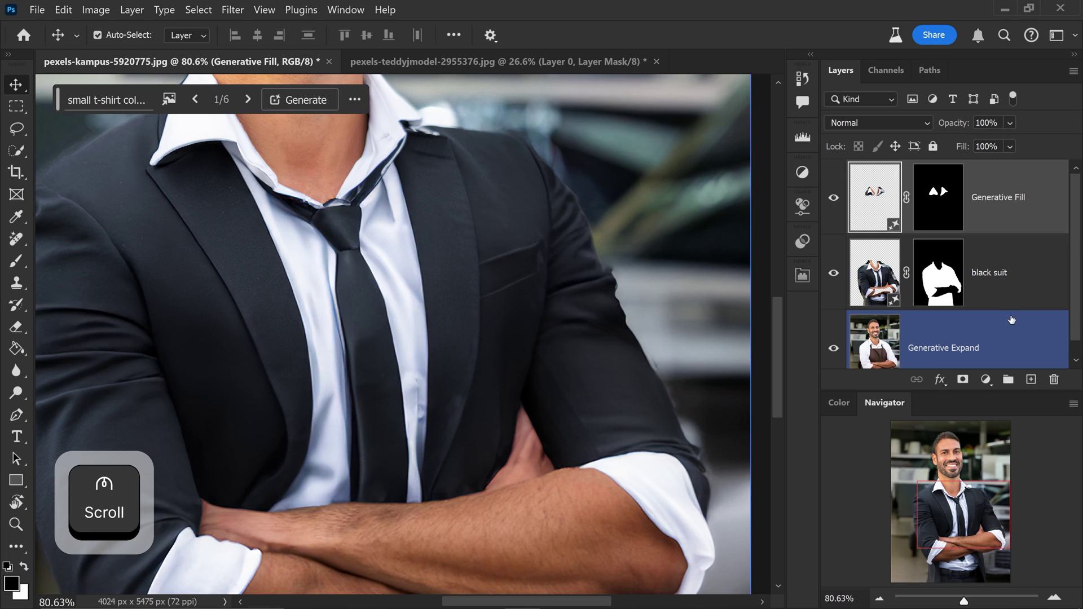
Duplicate the black suit layer, hide the original, and rasterize 'black suit copy'.
{"action": "left_click", "coordinate": [997, 274]}
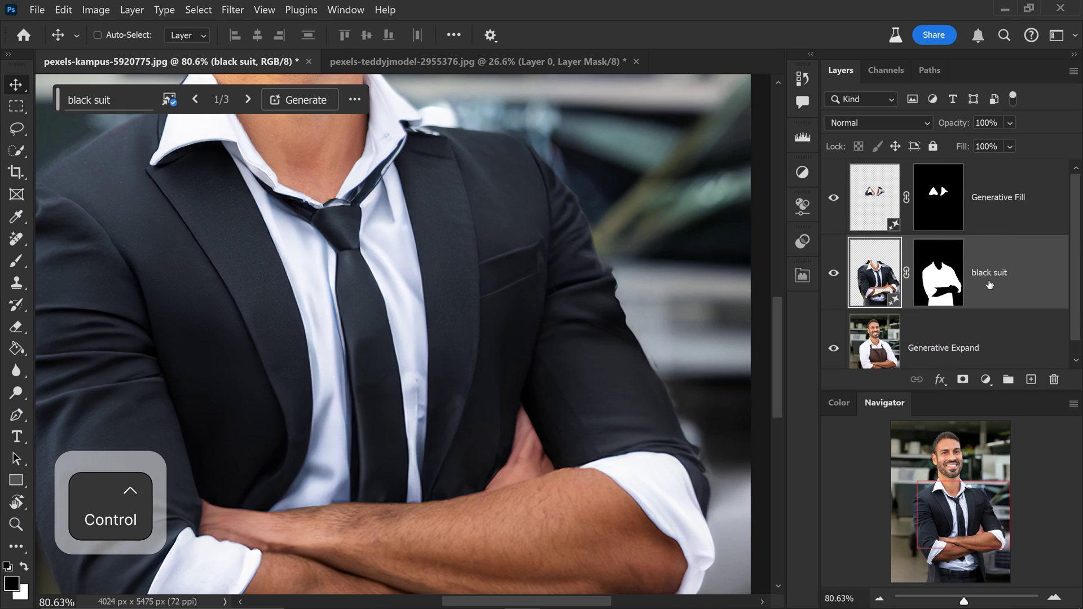
{"action": "key", "text": "ctrl+j"}
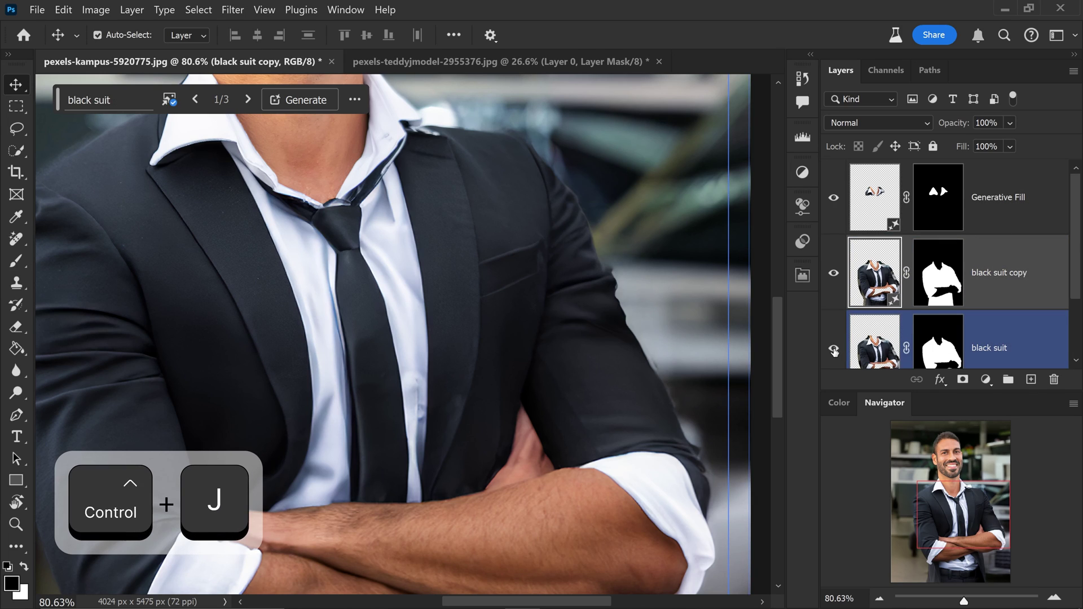
{"action": "left_click", "coordinate": [835, 350]}
{"action": "right_click", "coordinate": [1005, 293]}
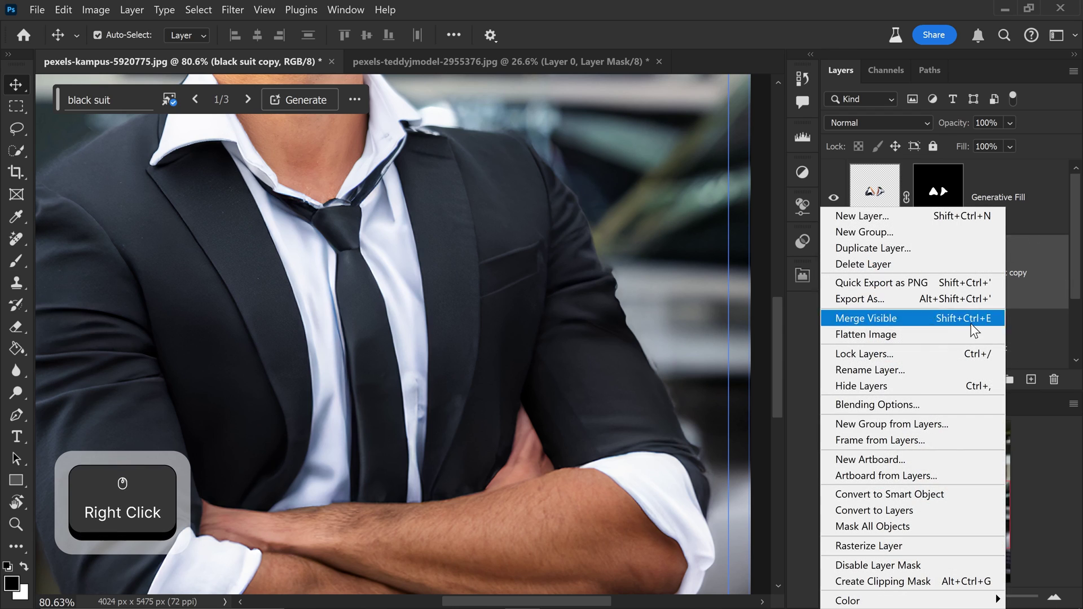
{"action": "left_click", "coordinate": [890, 546]}
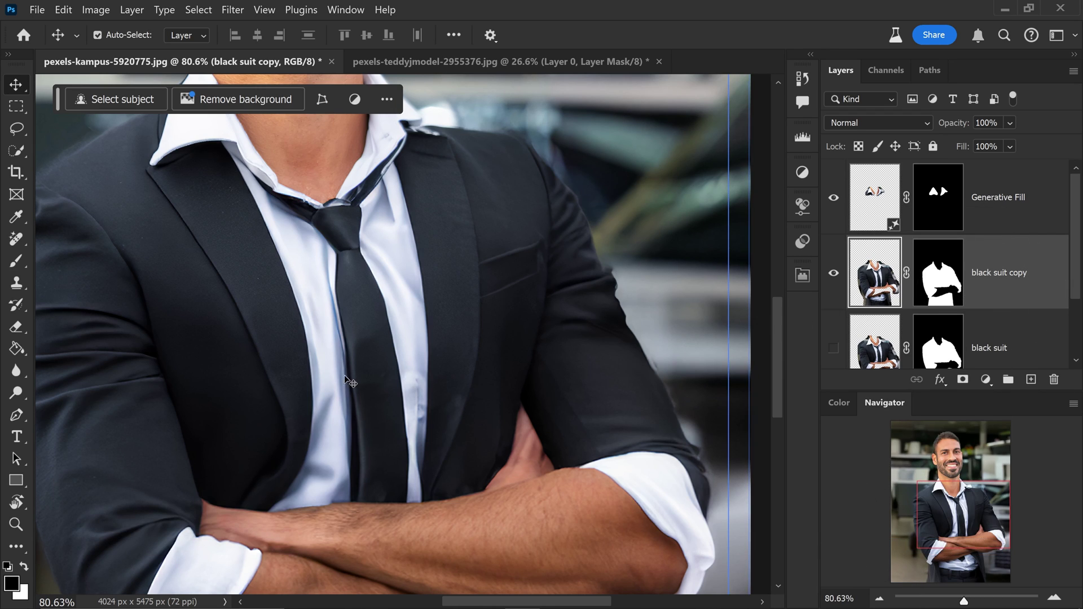
Switch to the Remove Tool, adjust its brush size, and erase the shirt-front crease.
{"action": "right_click", "coordinate": [18, 237]}
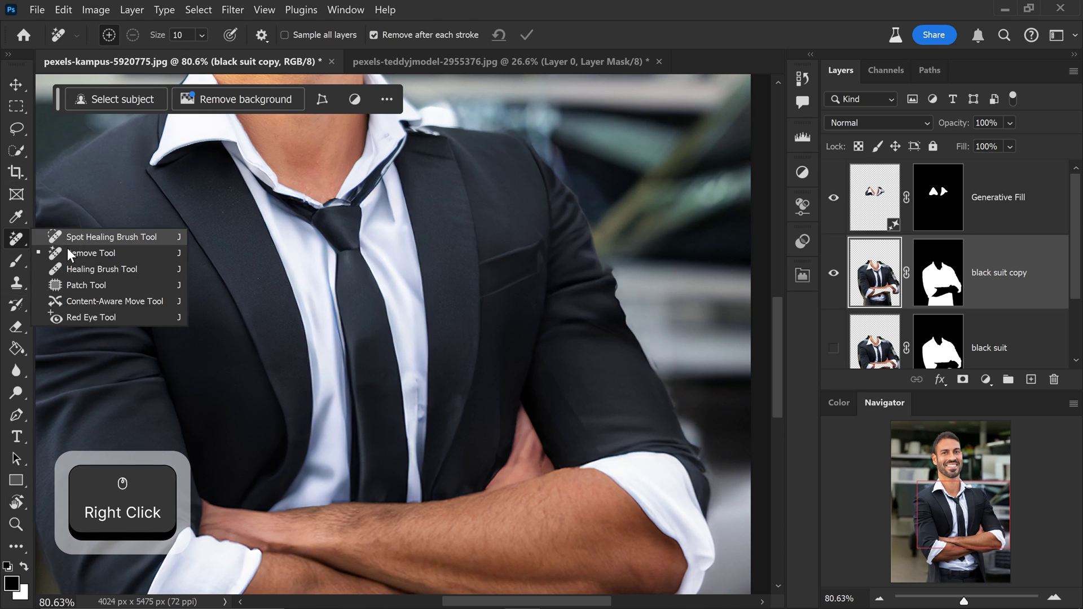
{"action": "left_click", "coordinate": [67, 249]}
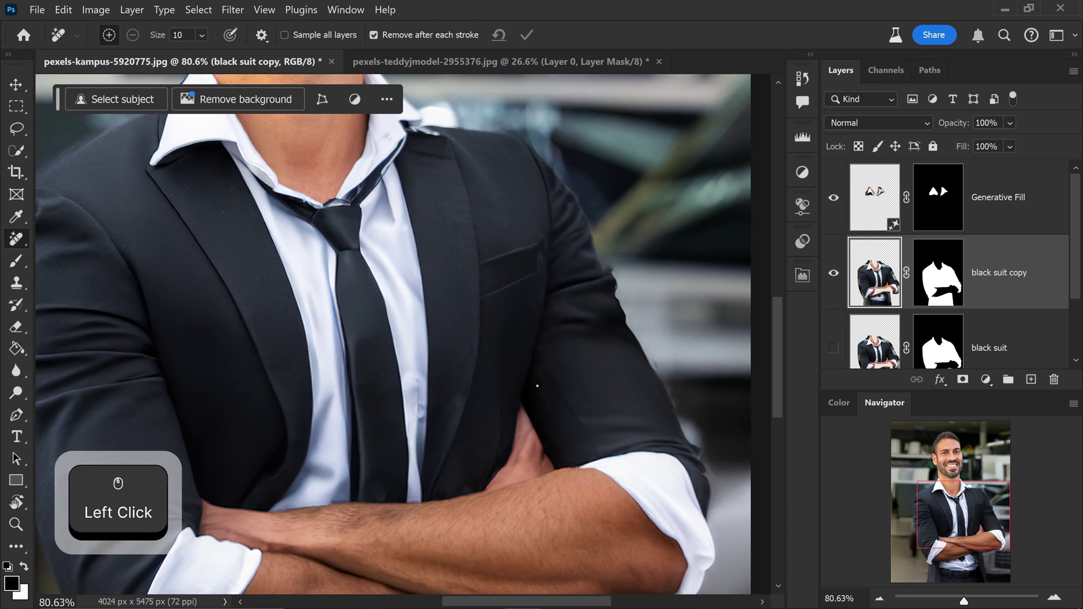
{"action": "key", "text": "bracketright"}
{"action": "key", "text": "bracketleft"}
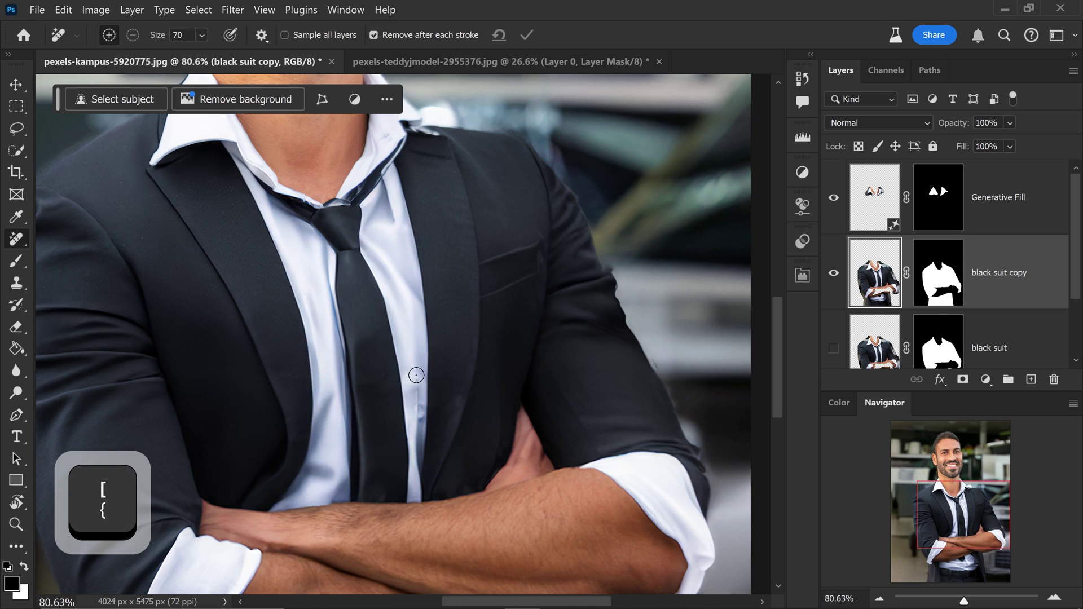
{"action": "left_click_drag", "start_coordinate": [417, 375], "coordinate": [425, 469]}
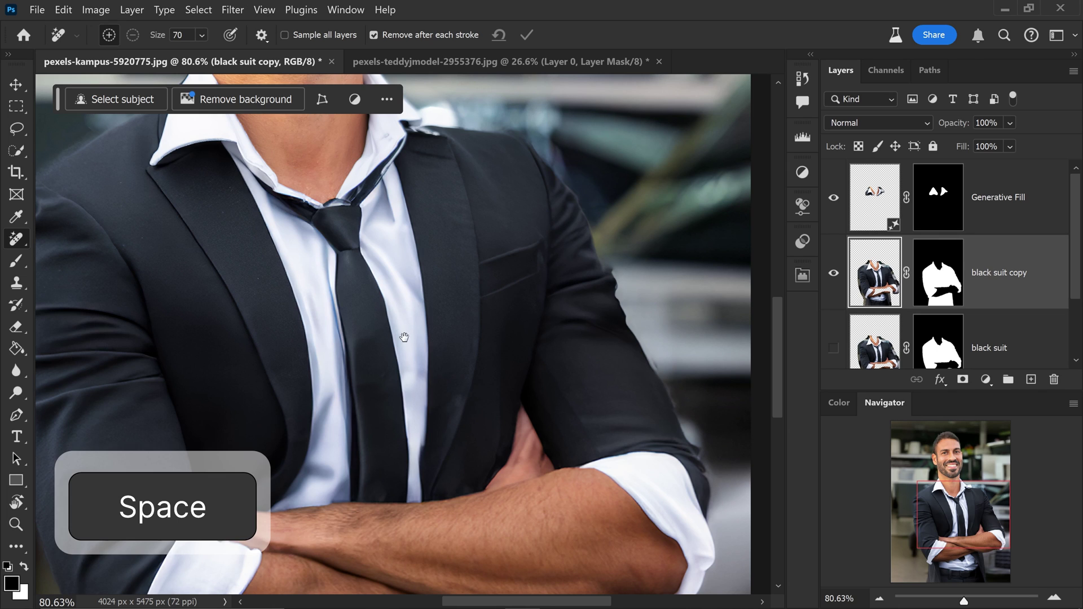
Undo a stray stroke, then remove flaws on the tie knot and left shoulder edge.
{"action": "left_click_drag", "start_coordinate": [463, 324], "coordinate": [463, 392]}
{"action": "key", "text": "ctrl+z"}
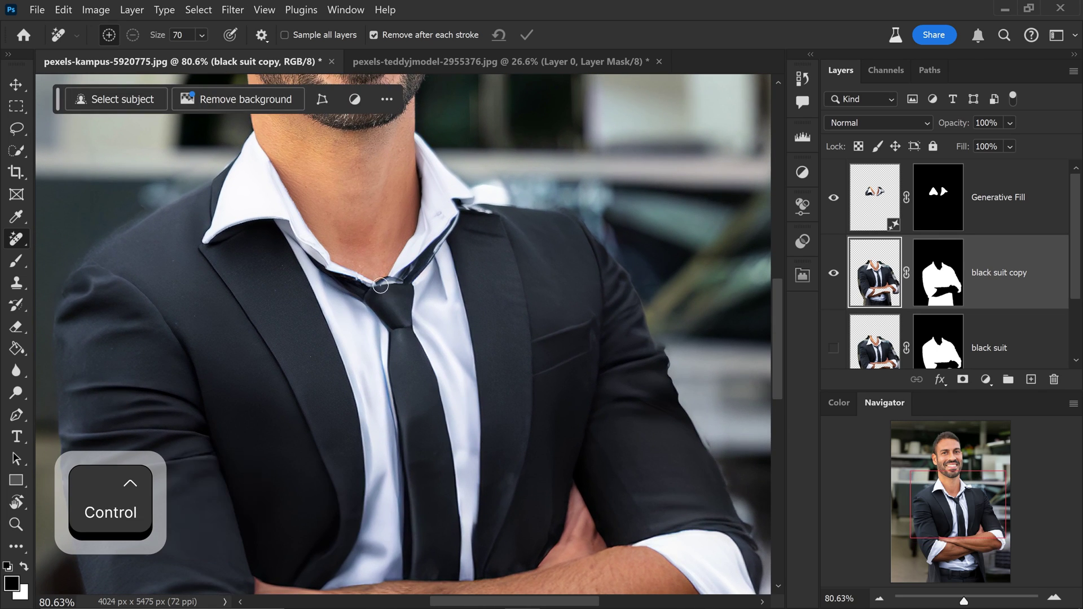
{"action": "left_click_drag", "start_coordinate": [379, 280], "coordinate": [399, 281]}
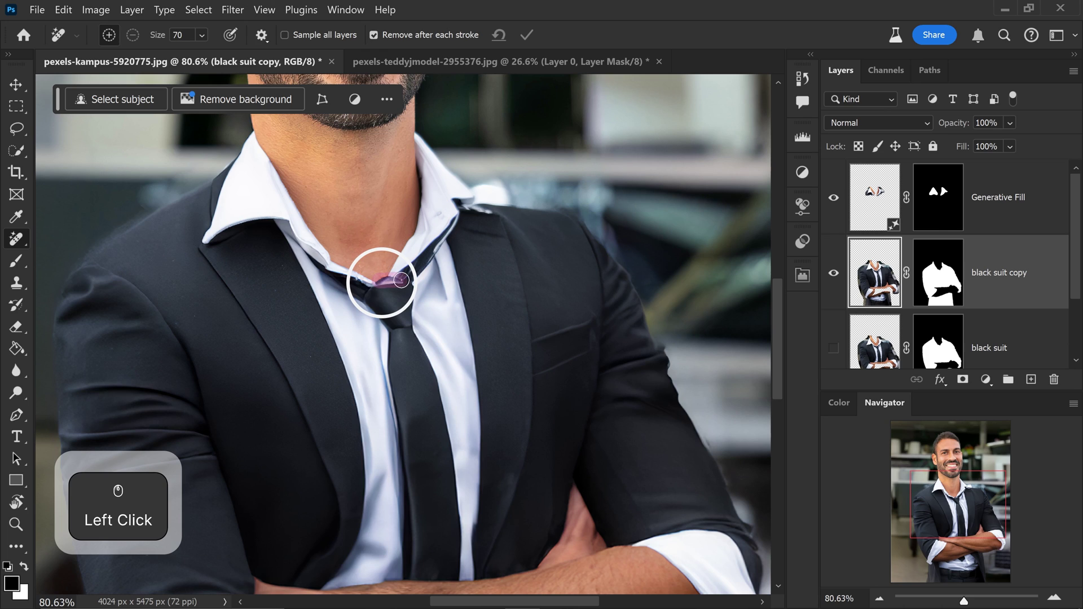
{"action": "left_click_drag", "start_coordinate": [319, 345], "coordinate": [483, 338]}
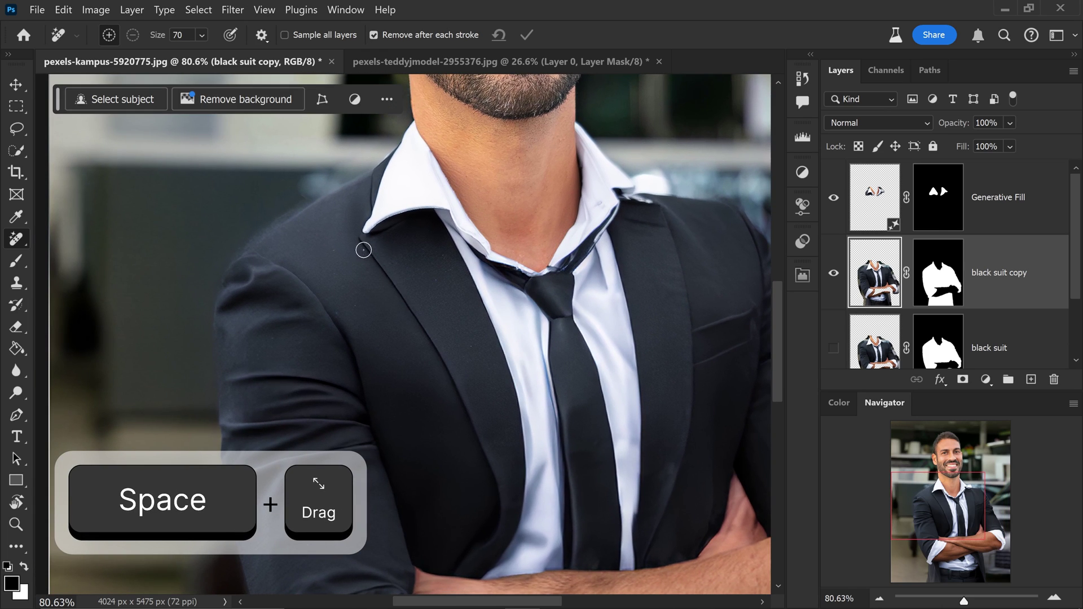
{"action": "left_click_drag", "start_coordinate": [233, 254], "coordinate": [322, 185]}
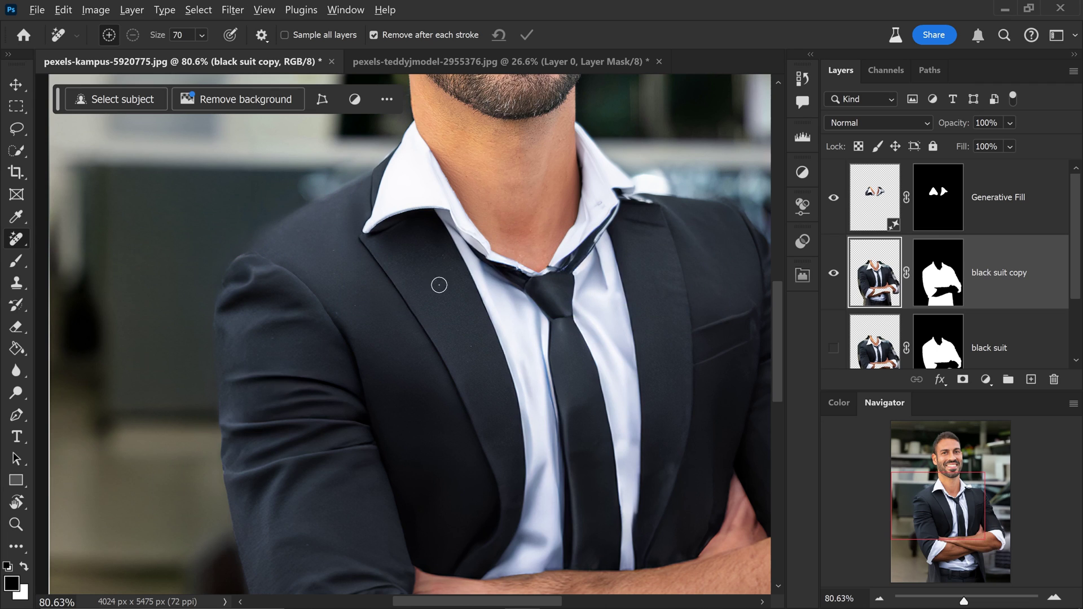
{"action": "scroll", "coordinate": [438, 285], "scroll_direction": "down", "scroll_amount": 5}
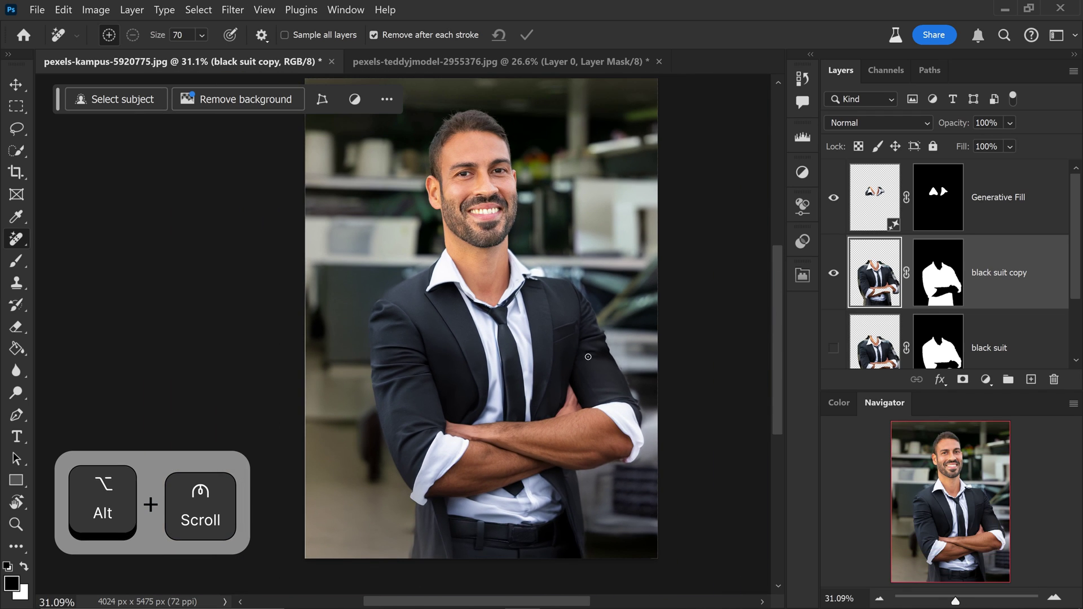